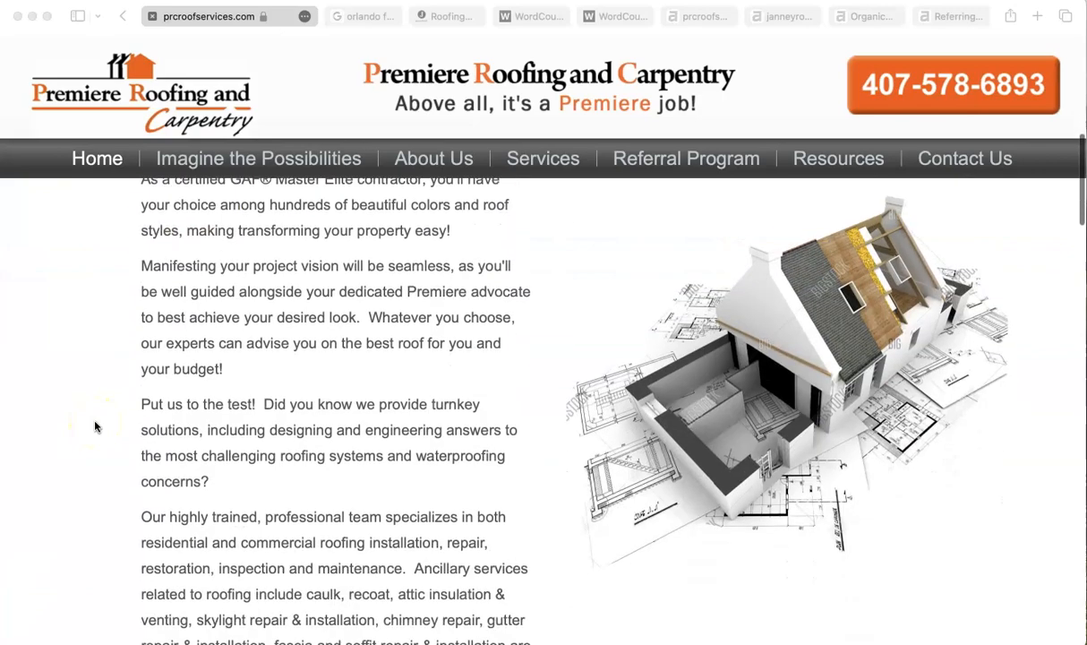
Review the Premiere Roofing and Carpentry home page from the intro text to the footer, and return to its beginning.
scroll(96, 427, down, 7)
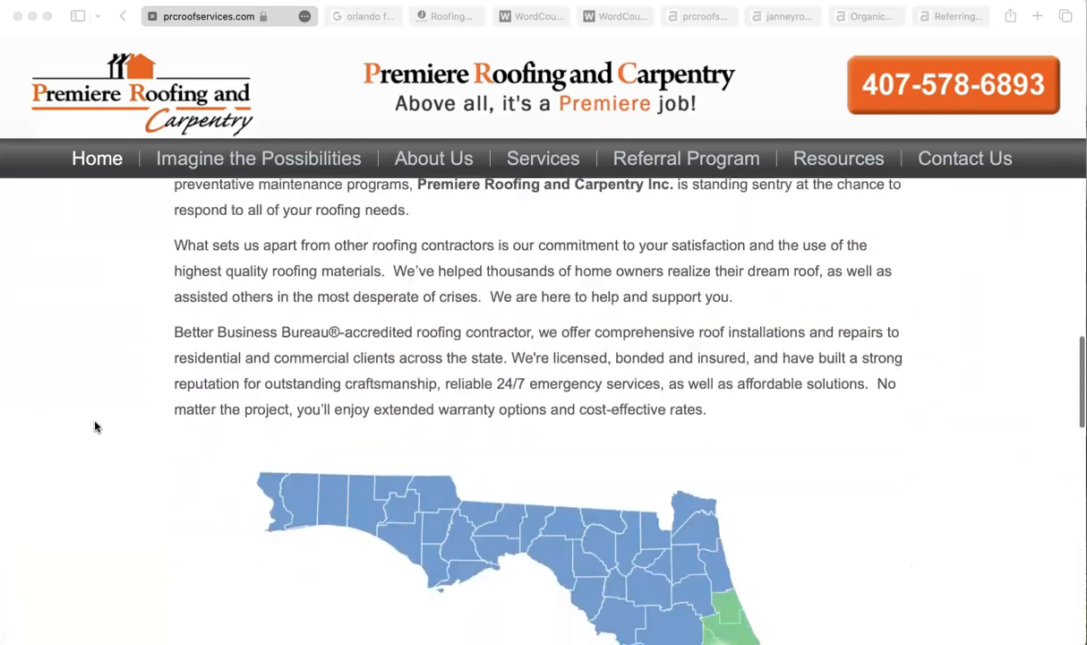
scroll(96, 427, up, 10)
scroll(96, 427, down, 15)
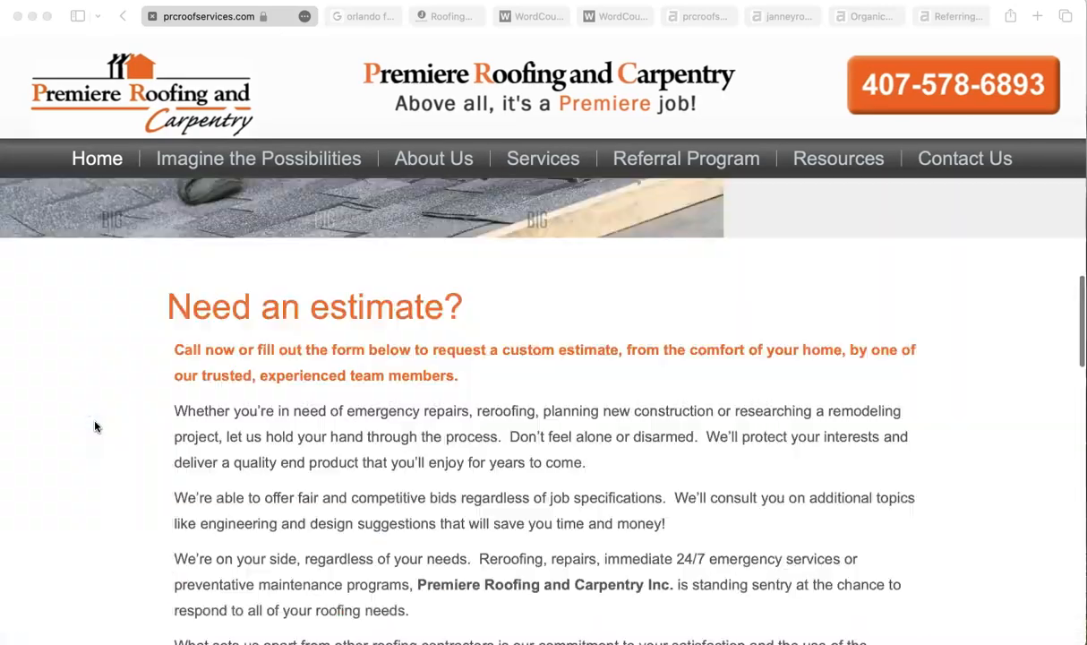
scroll(96, 427, down, 4)
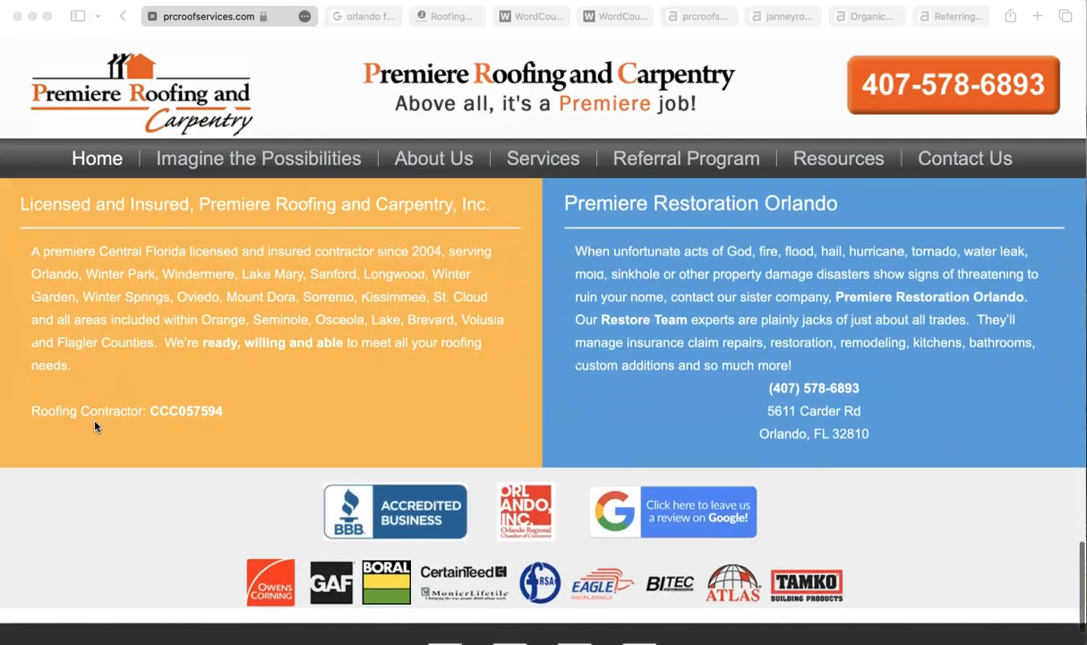
scroll(96, 427, up, 20)
scroll(95, 425, down, 1)
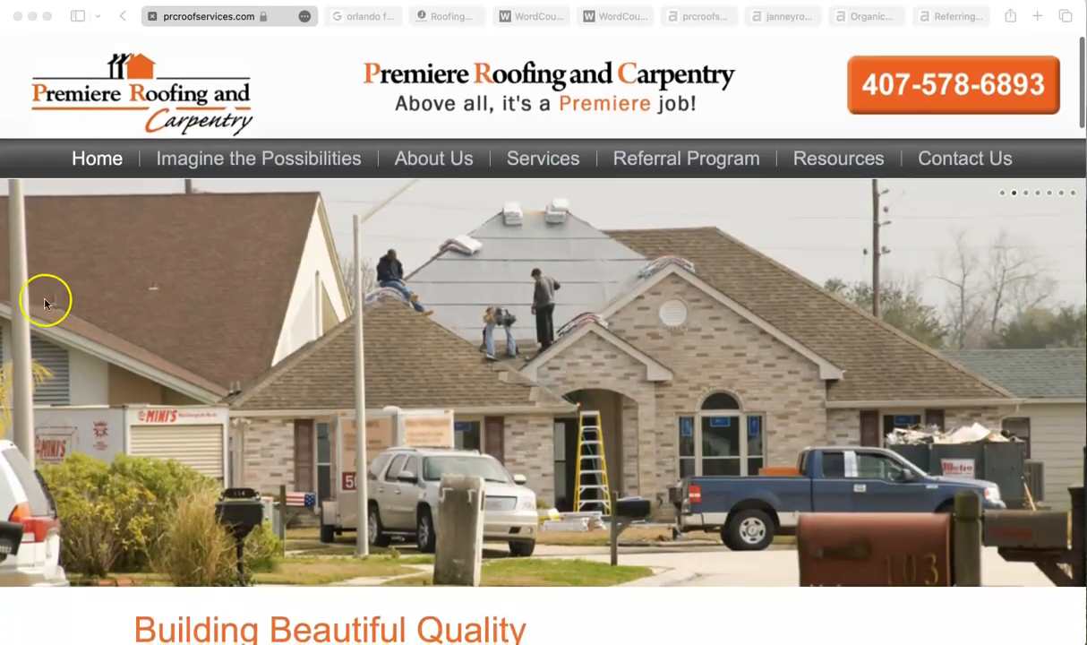
Open the Imagine the Possibilities page of the roofing site and look through its project and gallery sections.
click(303, 159)
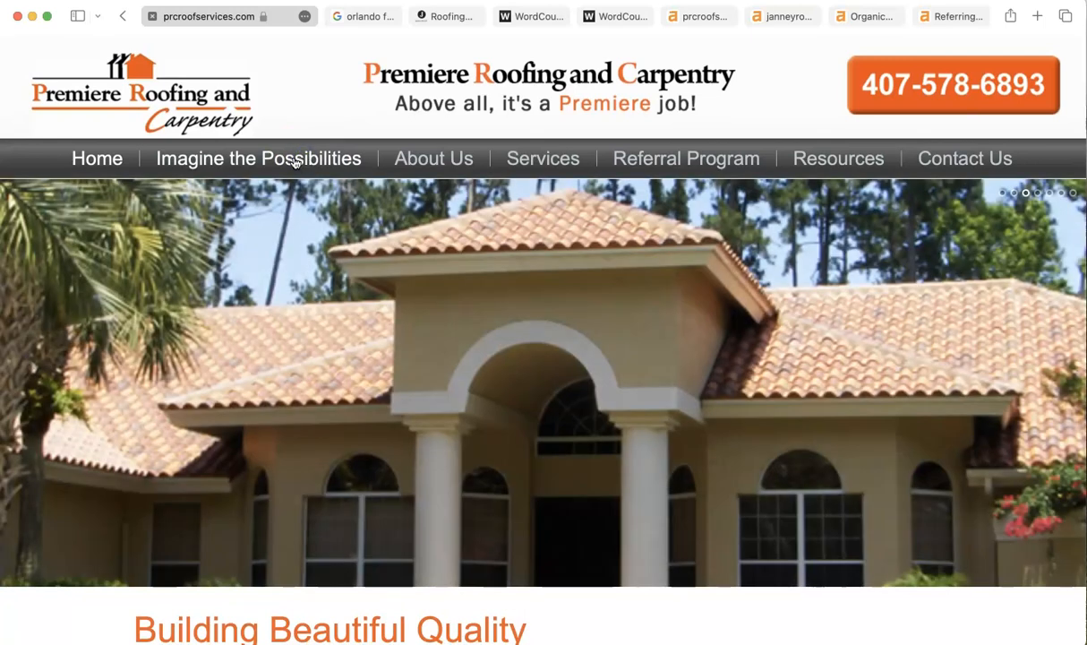
click(295, 160)
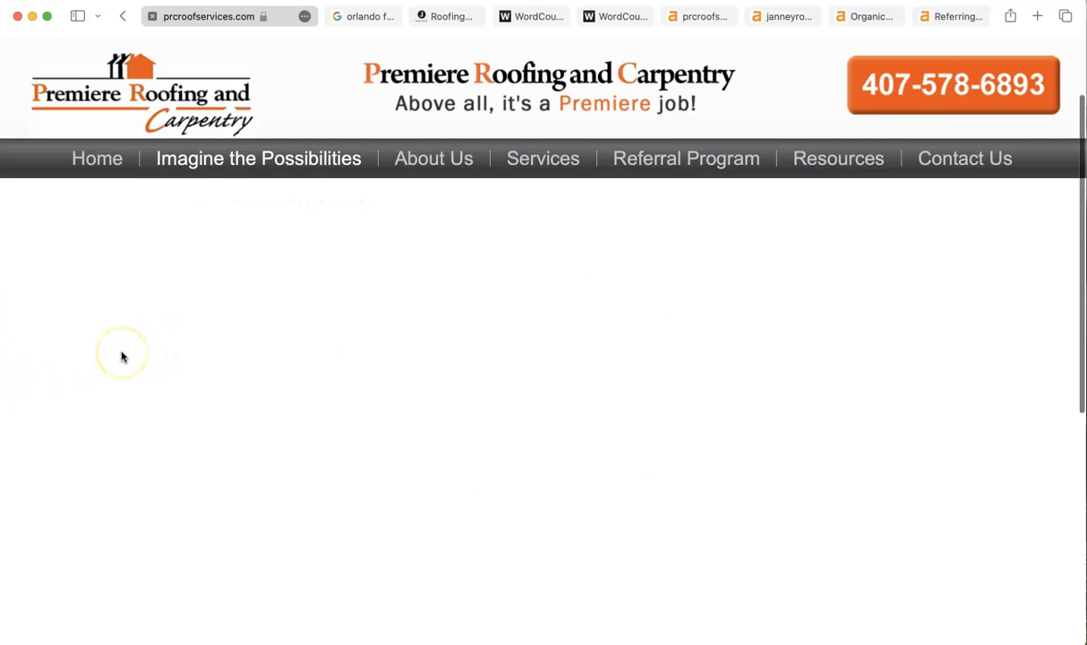
scroll(122, 357, down, 3)
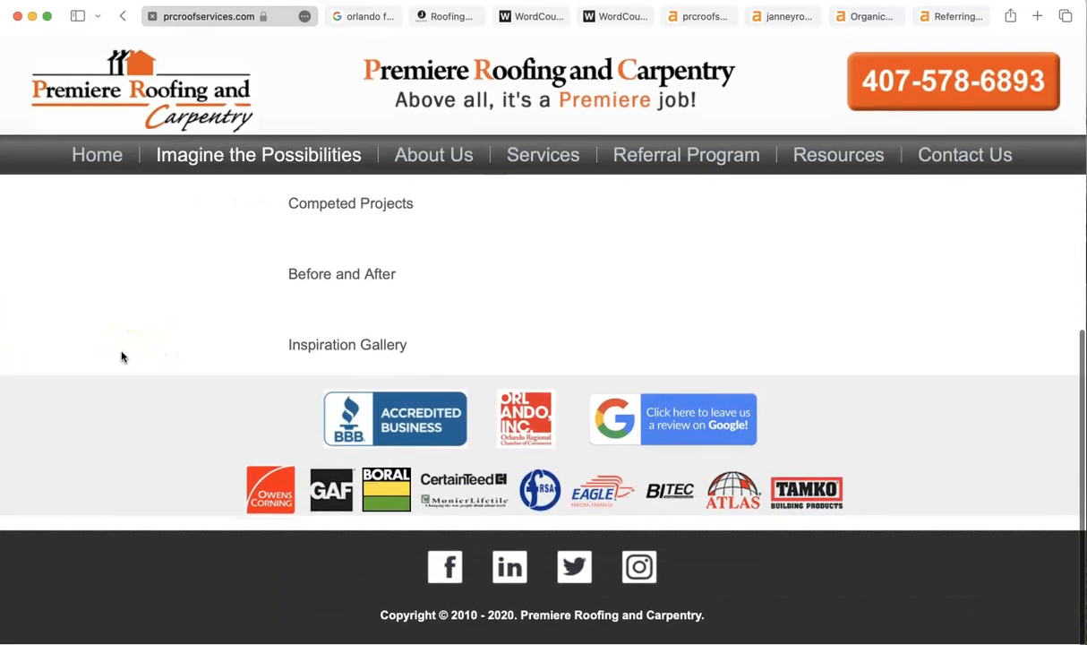
scroll(121, 357, up, 6)
scroll(121, 356, up, 2)
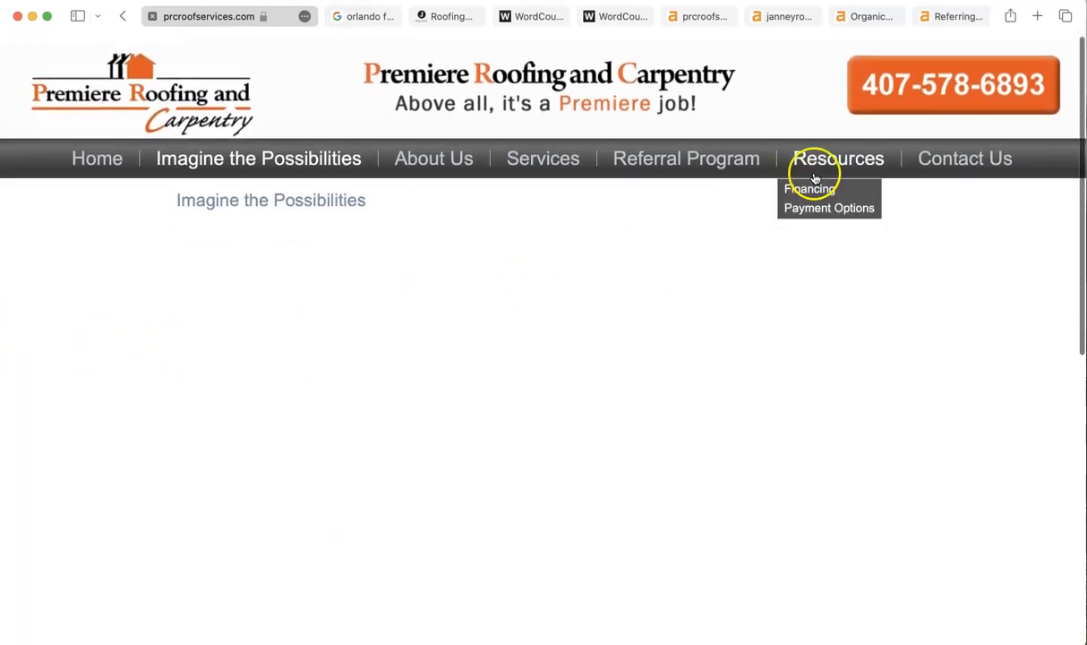
Open the Our Team page of the roofing site and examine the team information.
mouse_move(443, 168)
click(427, 191)
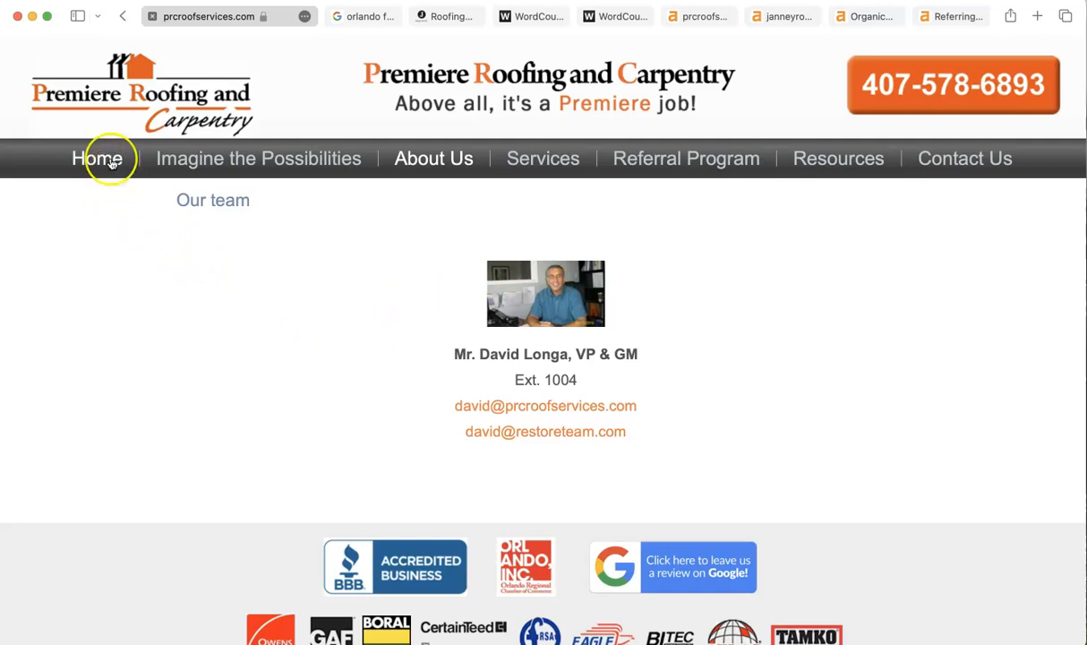
scroll(112, 162, down, 1)
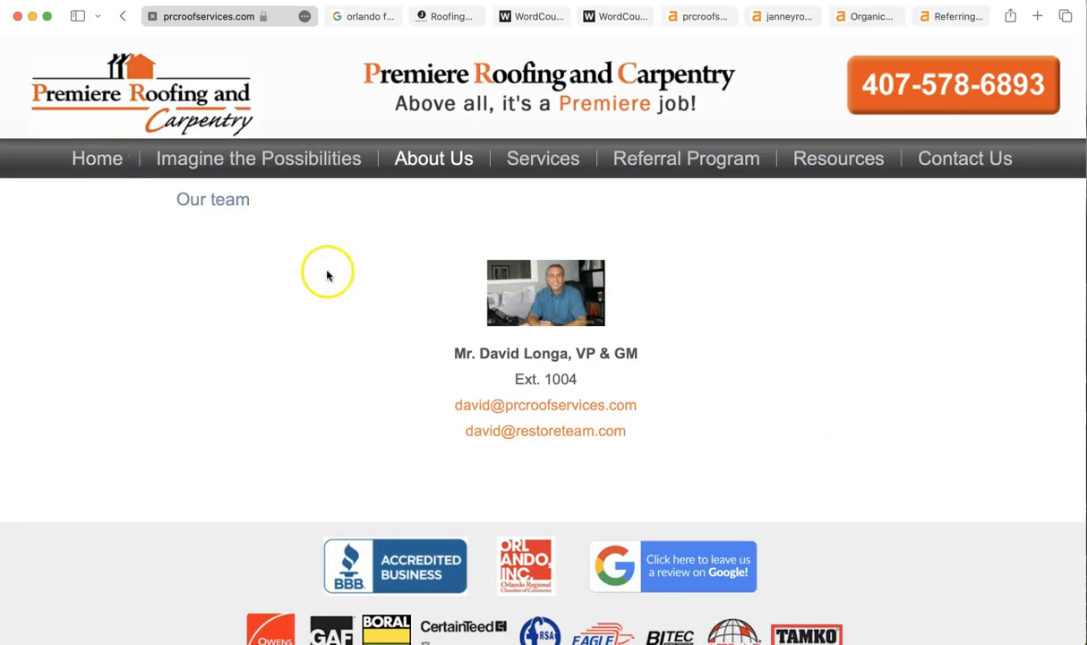
mouse_move(429, 157)
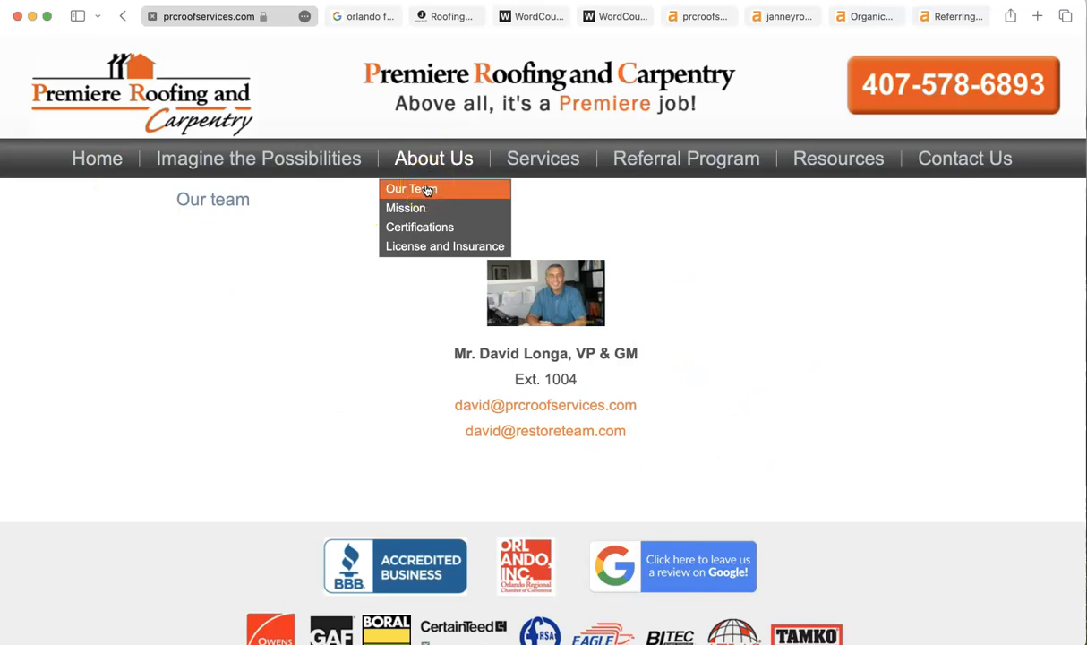
Return to the roofing site's home page and switch to the Ahrefs overview of prcroofservices.com.
click(93, 162)
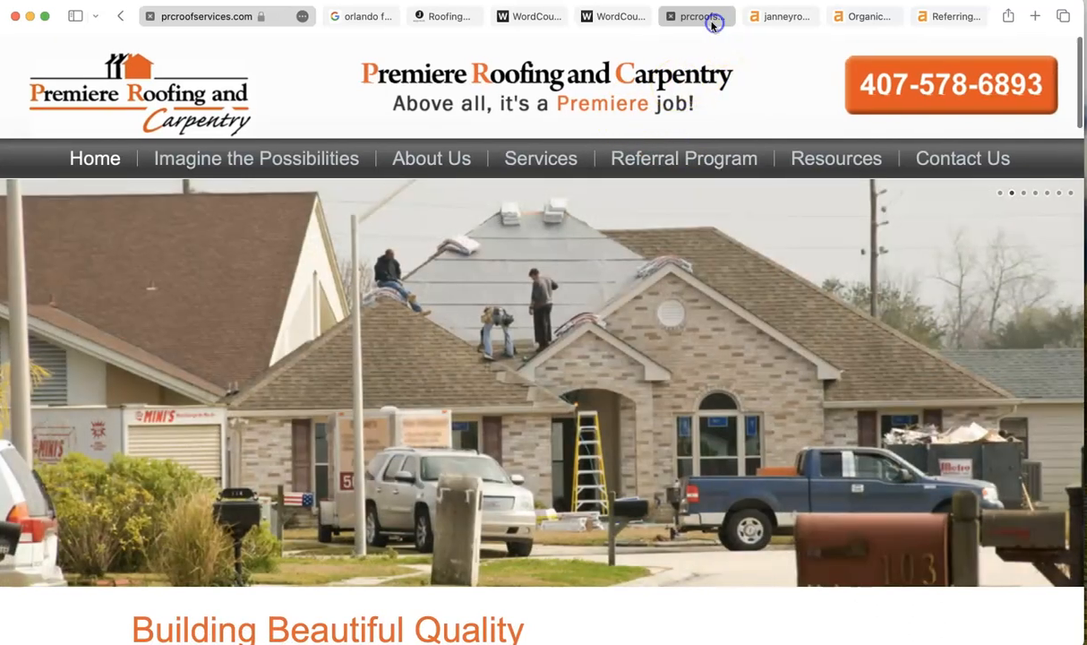
click(706, 19)
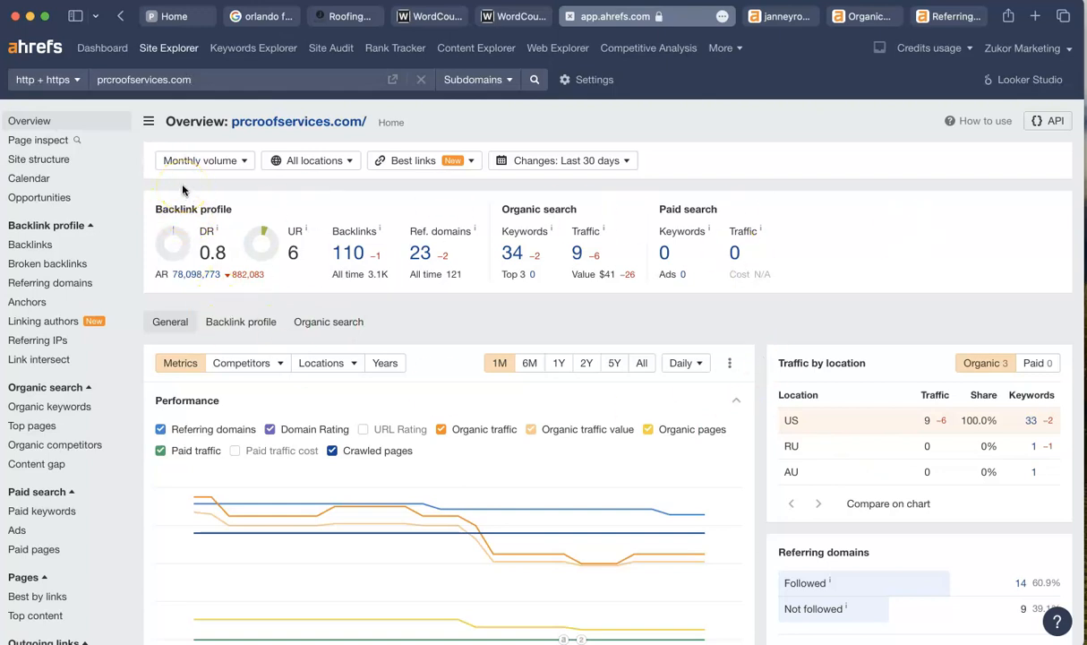
scroll(260, 98, down, 1)
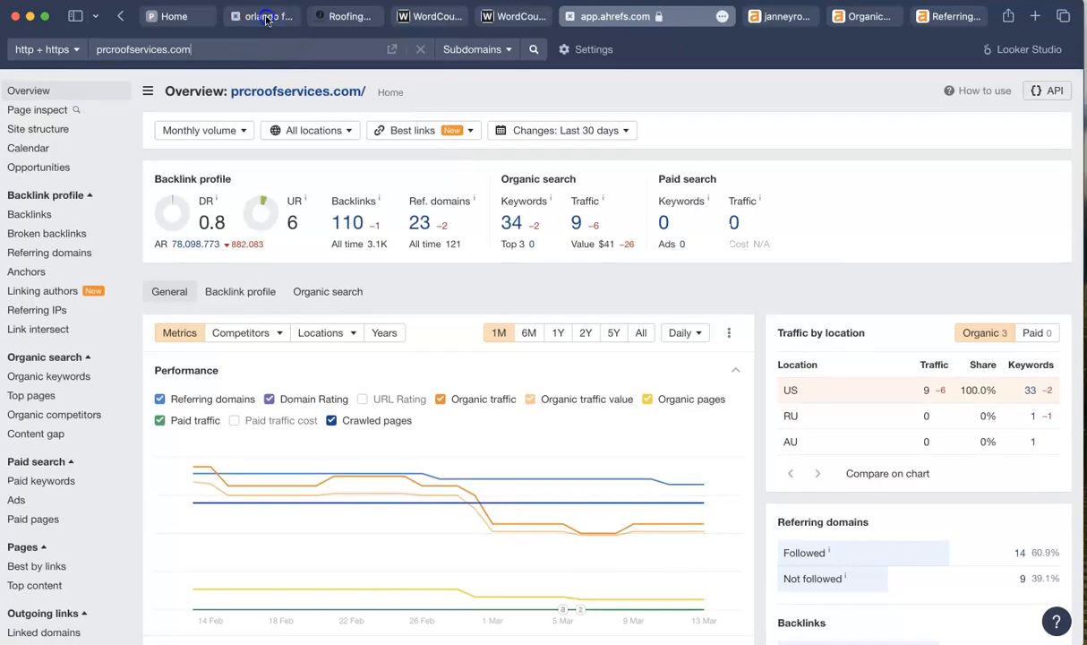
Switch to the Google results for "orlando fl roofer" and examine the sponsored listings.
click(266, 17)
scroll(279, 96, up, 10)
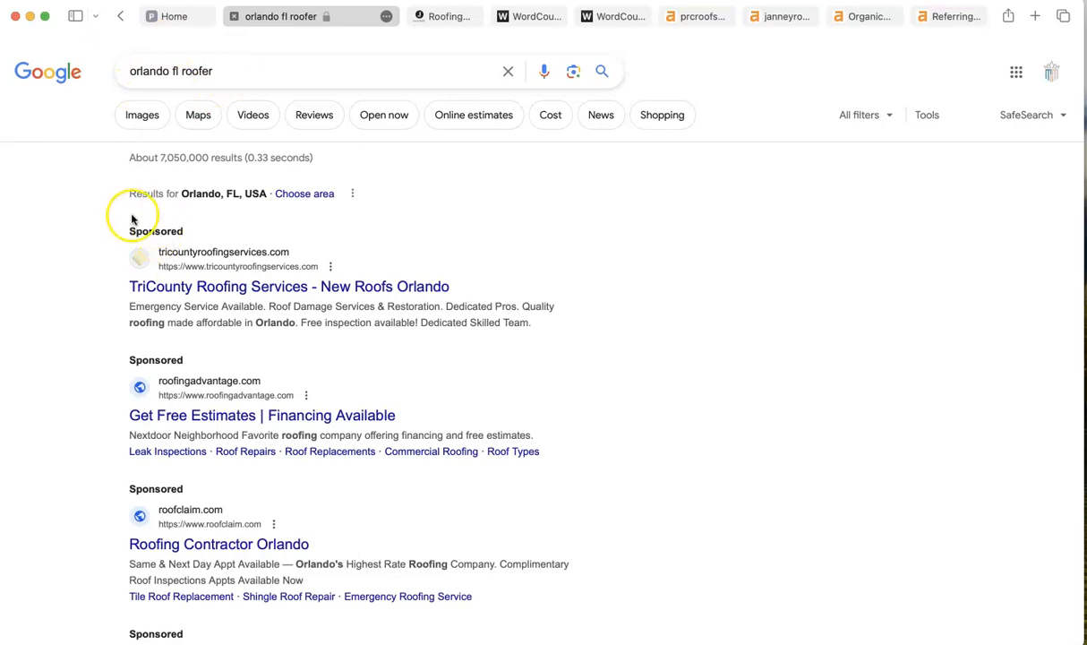
scroll(122, 251, down, 1)
scroll(123, 251, up, 1)
scroll(122, 251, down, 3)
scroll(122, 252, down, 1)
scroll(123, 252, up, 1)
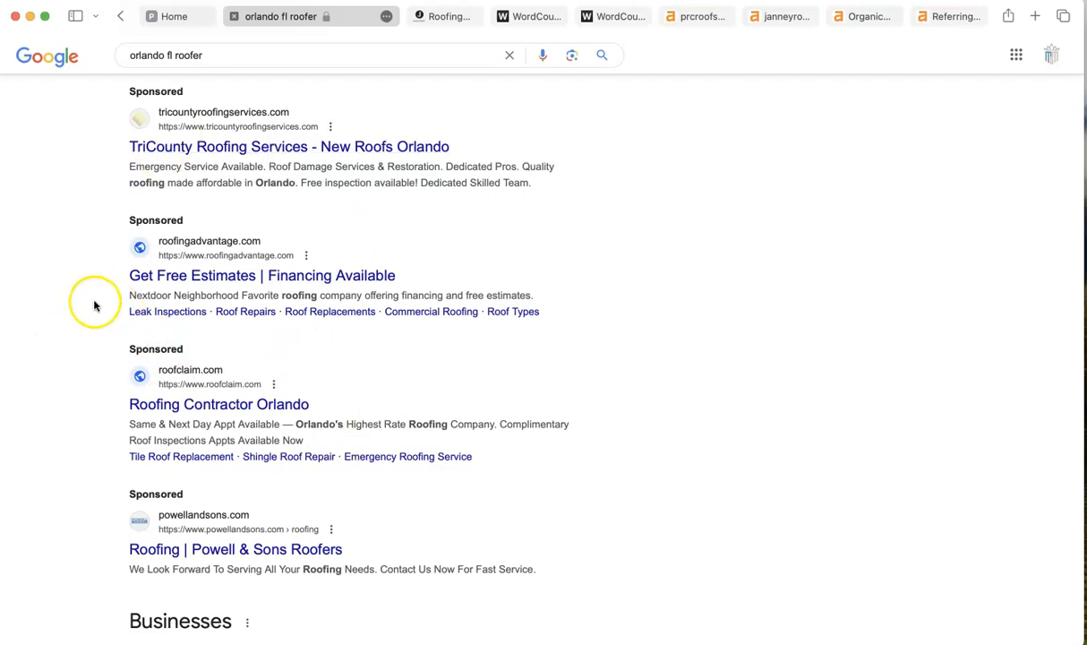
Examine the map businesses and organic results for "orlando fl roofer", and view the already opened Janney Roofing page.
scroll(25, 290, down, 8)
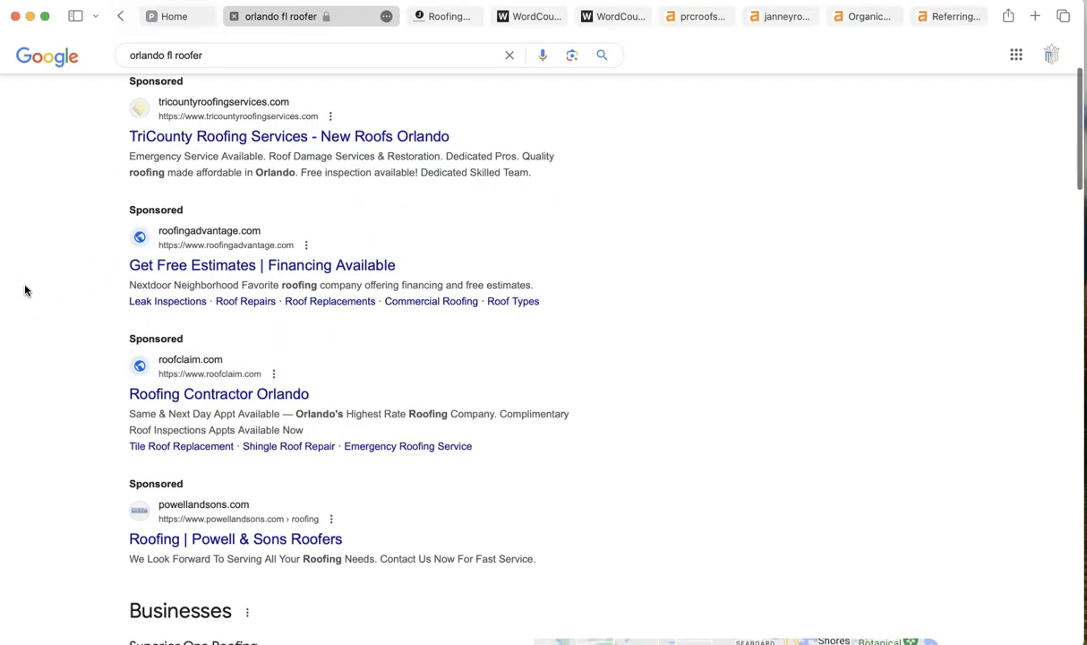
scroll(25, 290, down, 2)
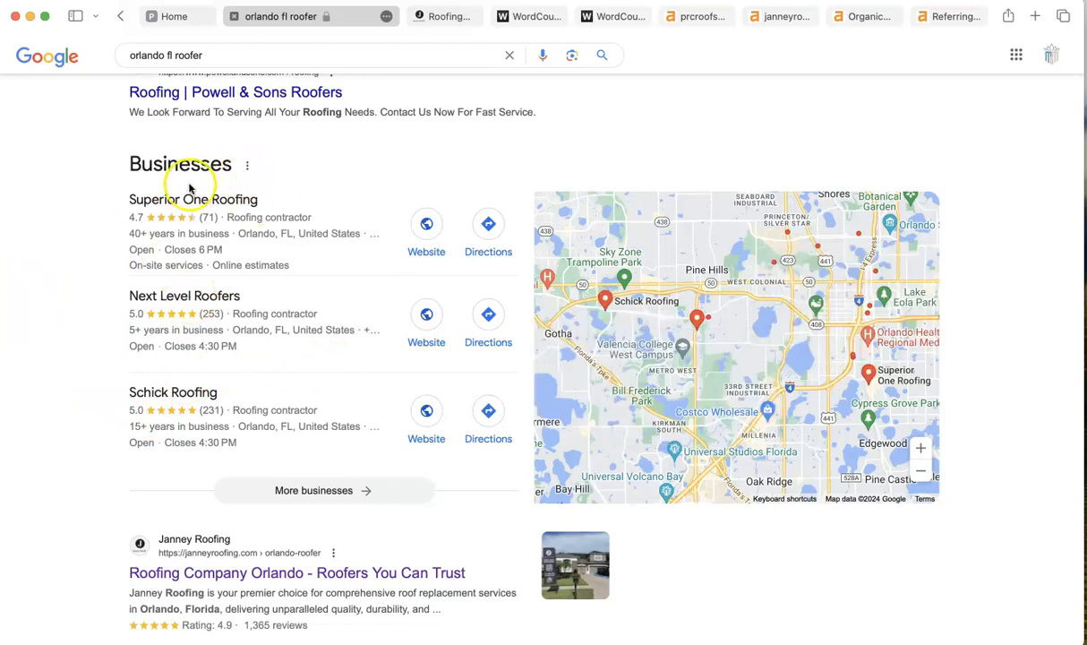
click(81, 320)
click(82, 314)
scroll(98, 218, down, 1)
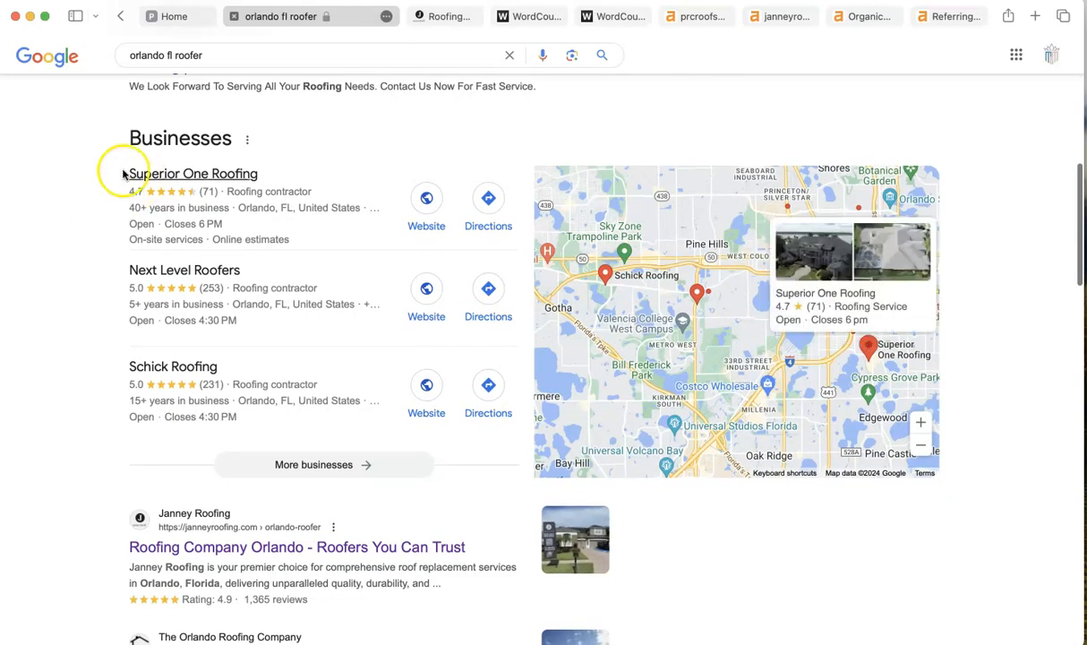
scroll(99, 363, down, 4)
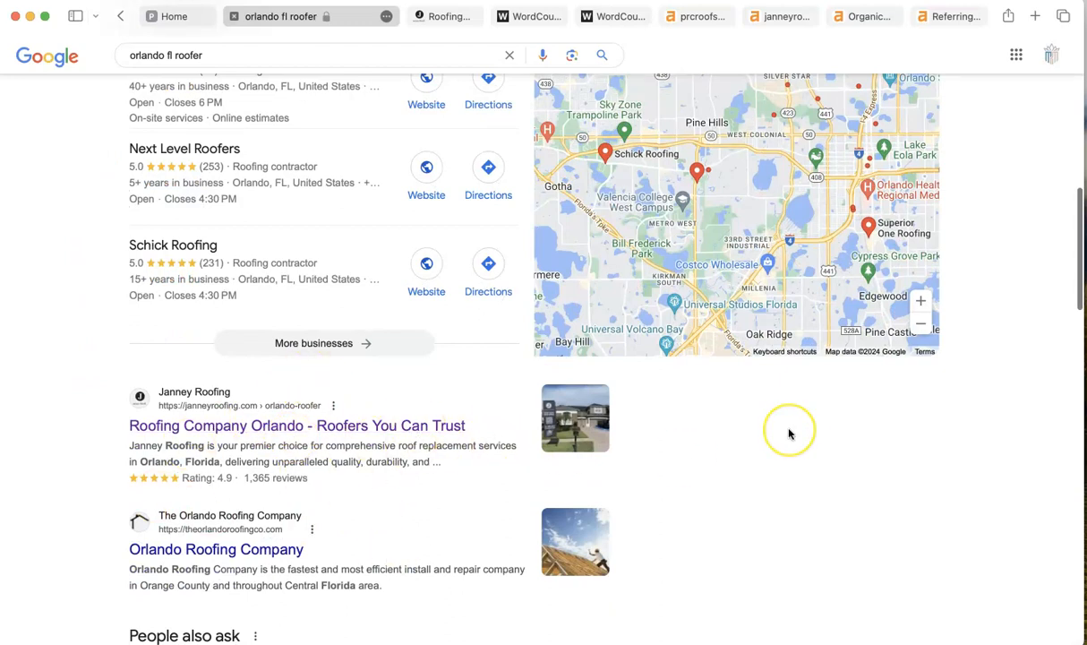
scroll(789, 435, down, 4)
scroll(789, 434, down, 6)
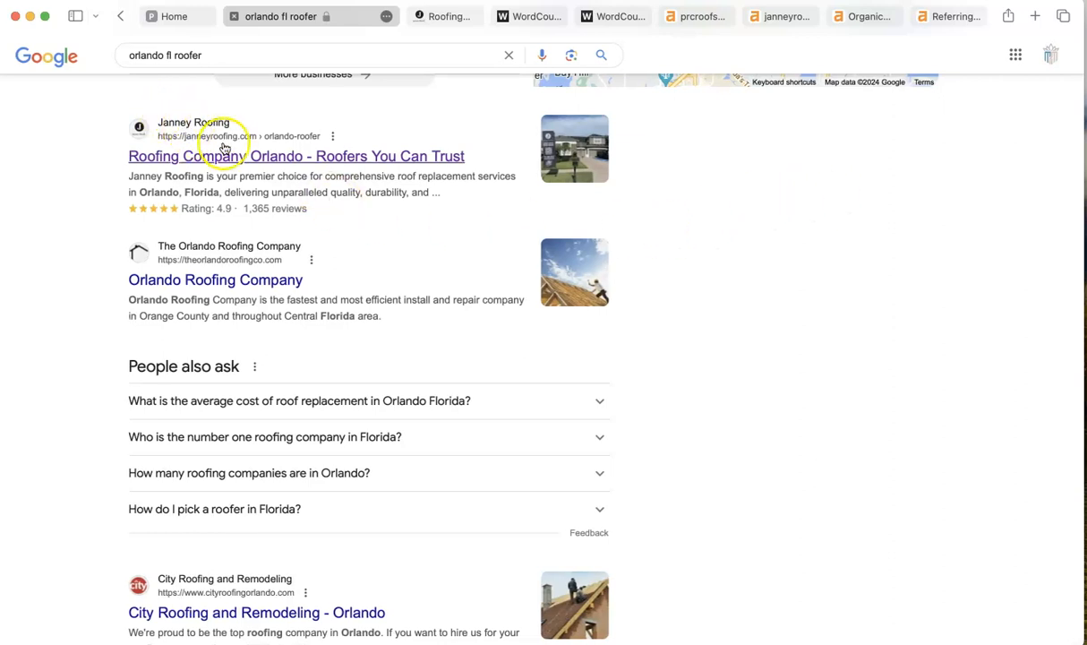
click(431, 17)
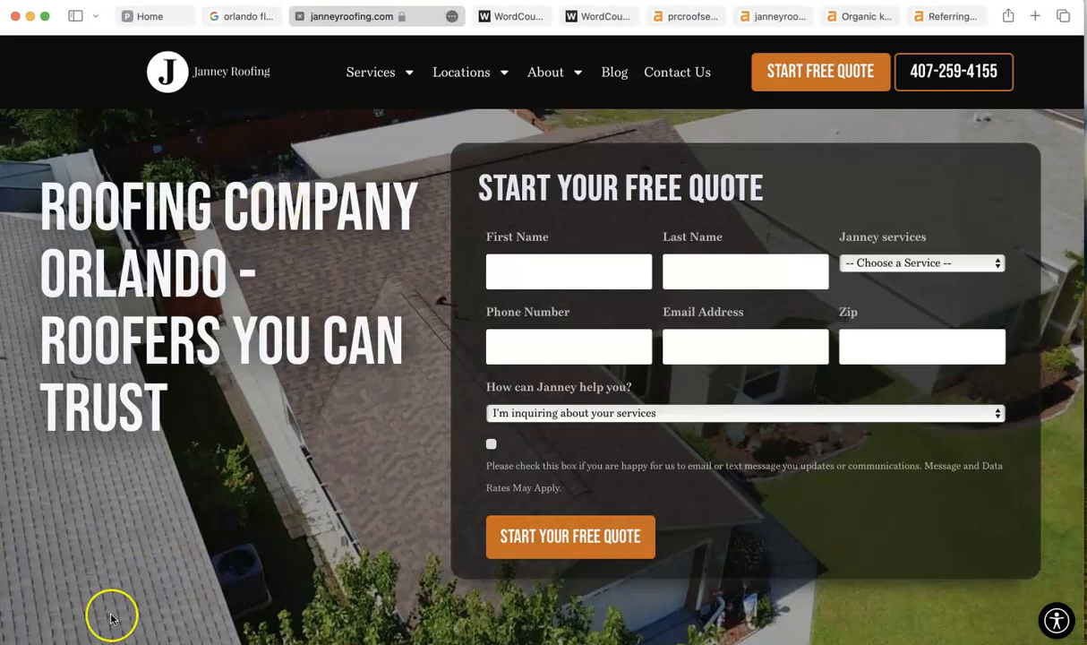
Copy all text of the prcroofservices.com home page into the first WordCounter page and check its word count.
click(153, 17)
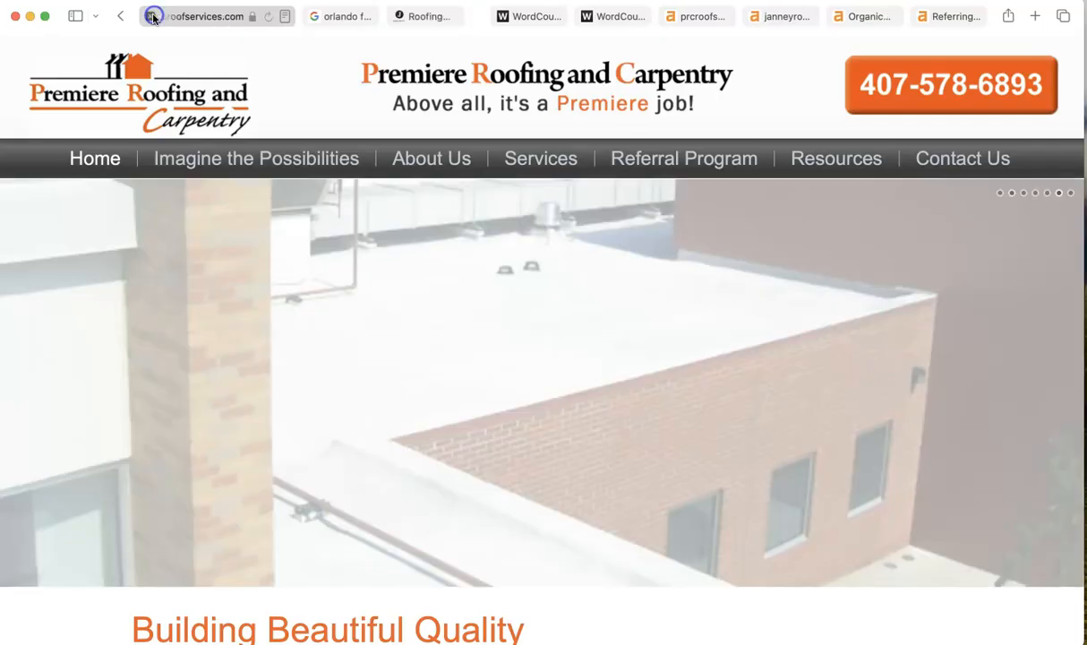
key(super+a)
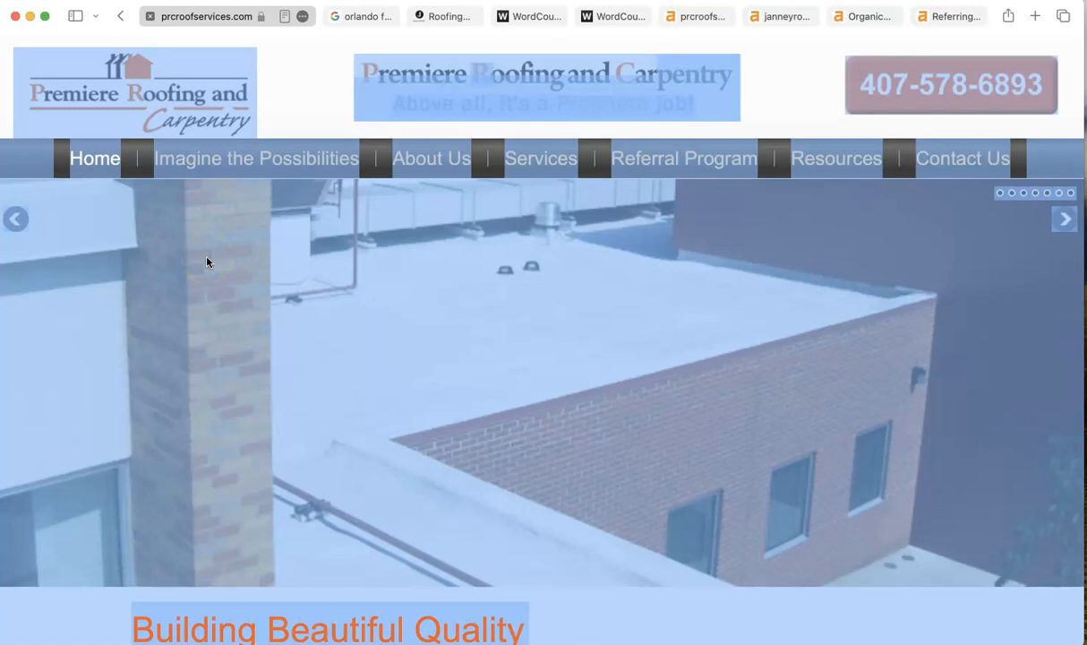
click(524, 17)
click(371, 200)
key(super+v)
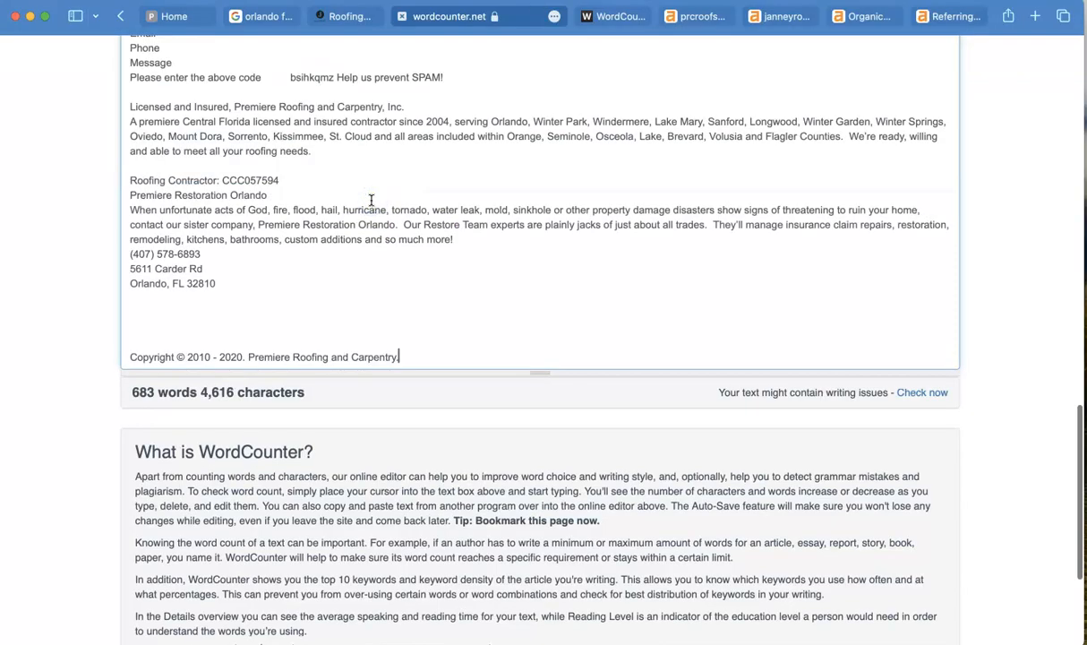
scroll(372, 201, up, 20)
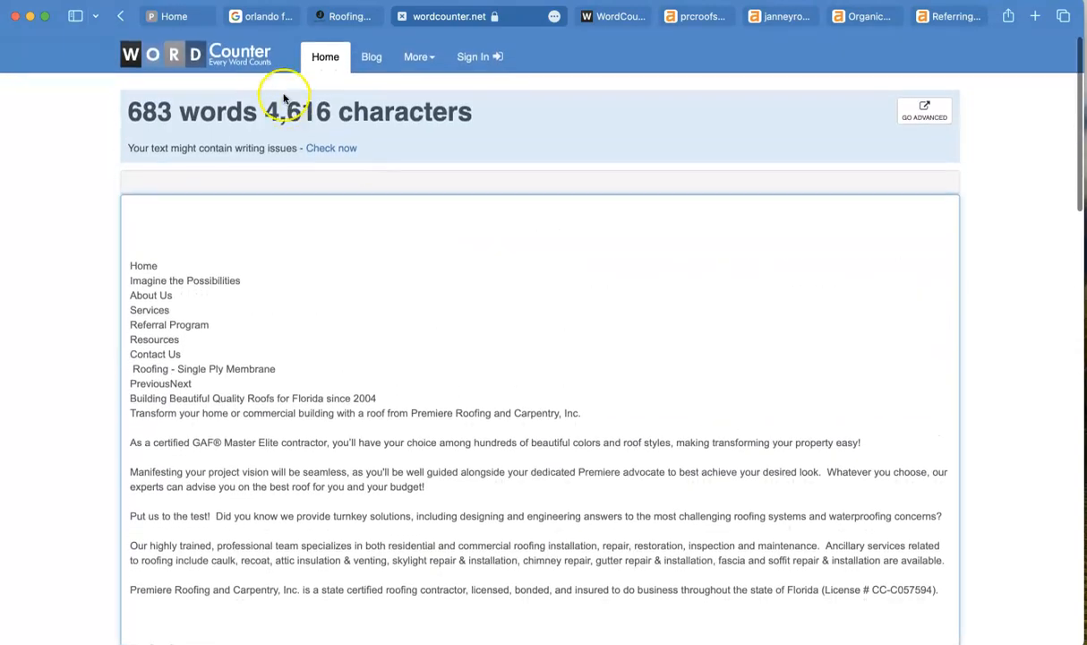
Copy all text of the Janney Roofing Orlando page into the second WordCounter page and check its word count.
click(340, 18)
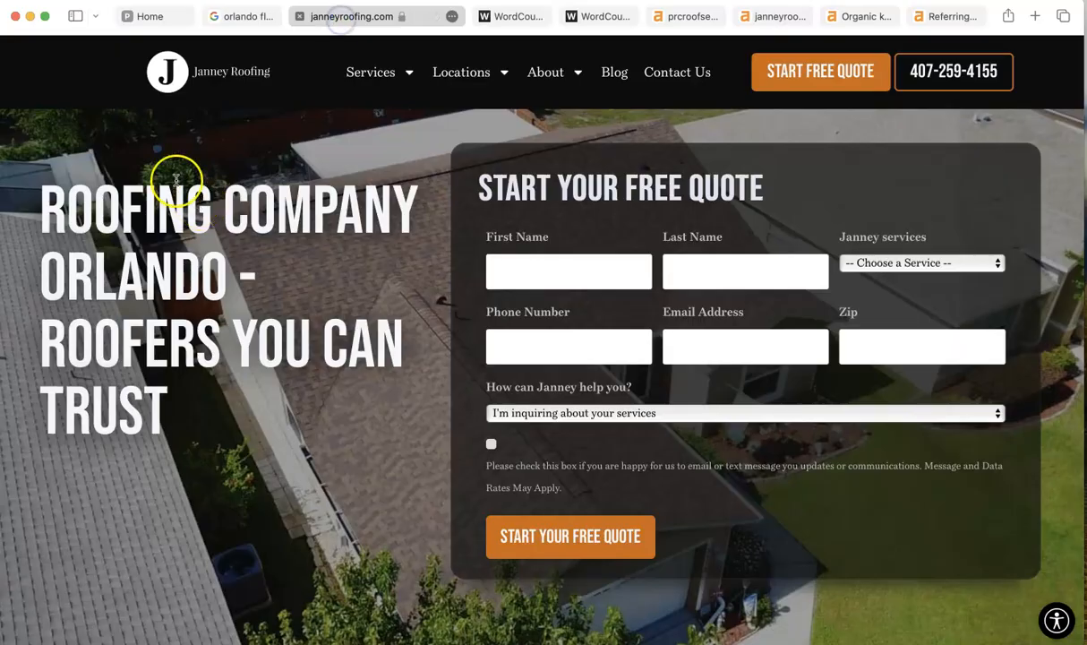
key(super+a)
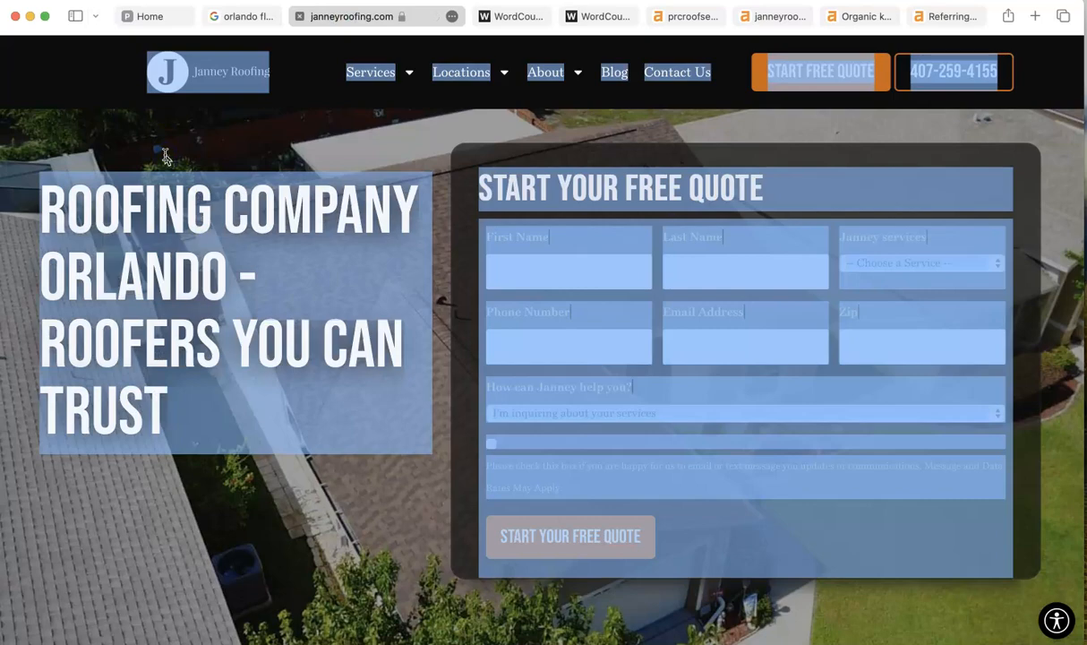
click(592, 16)
click(398, 202)
key(super+v)
click(391, 192)
scroll(392, 193, up, 20)
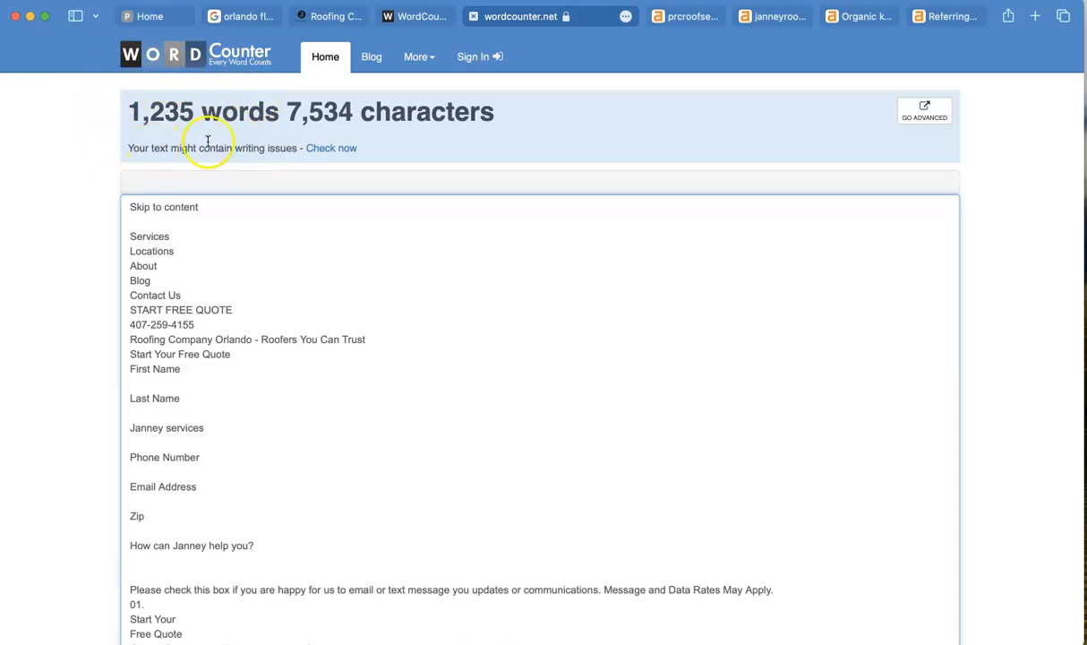
Compare the Janney Roofing word count with the one for the prcroofservices.com home page.
scroll(337, 43, down, 1)
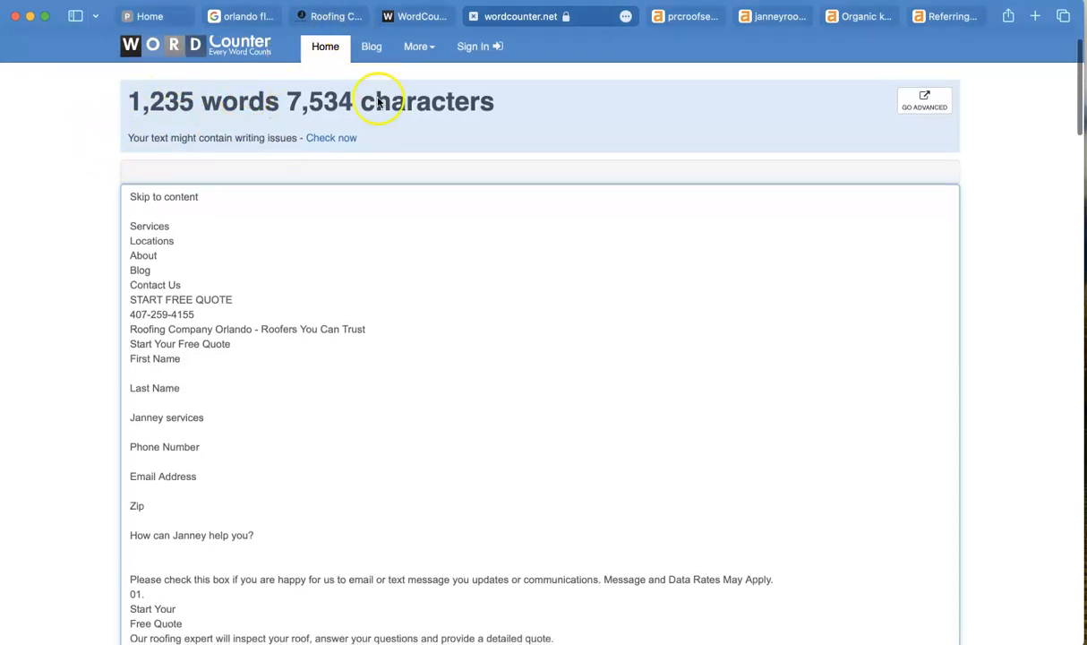
scroll(383, 103, up, 1)
scroll(383, 104, down, 1)
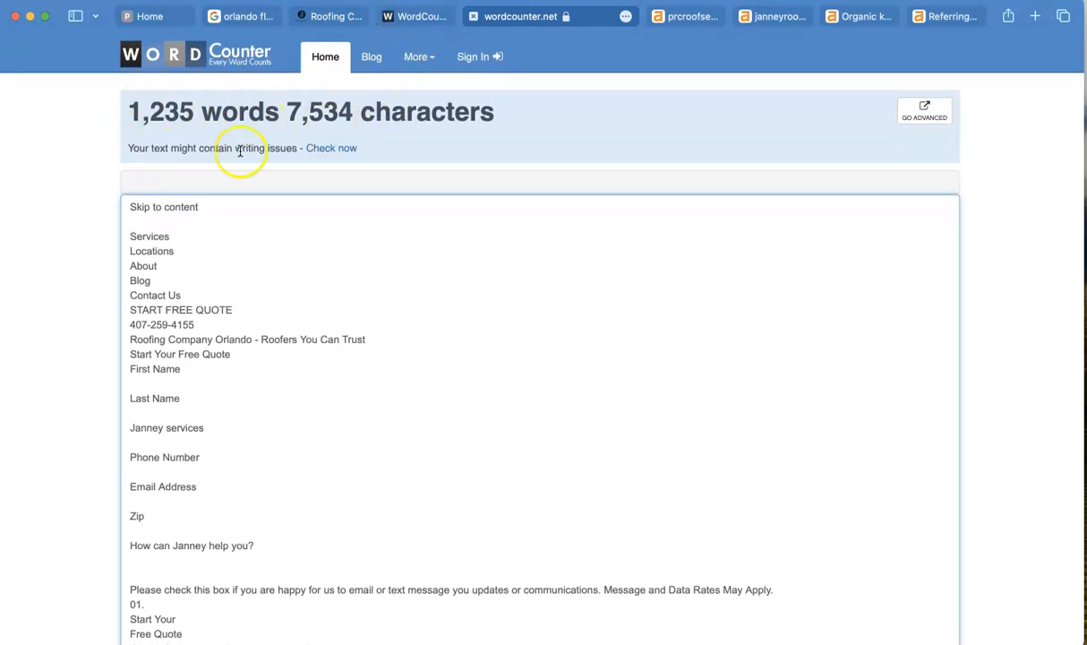
click(428, 25)
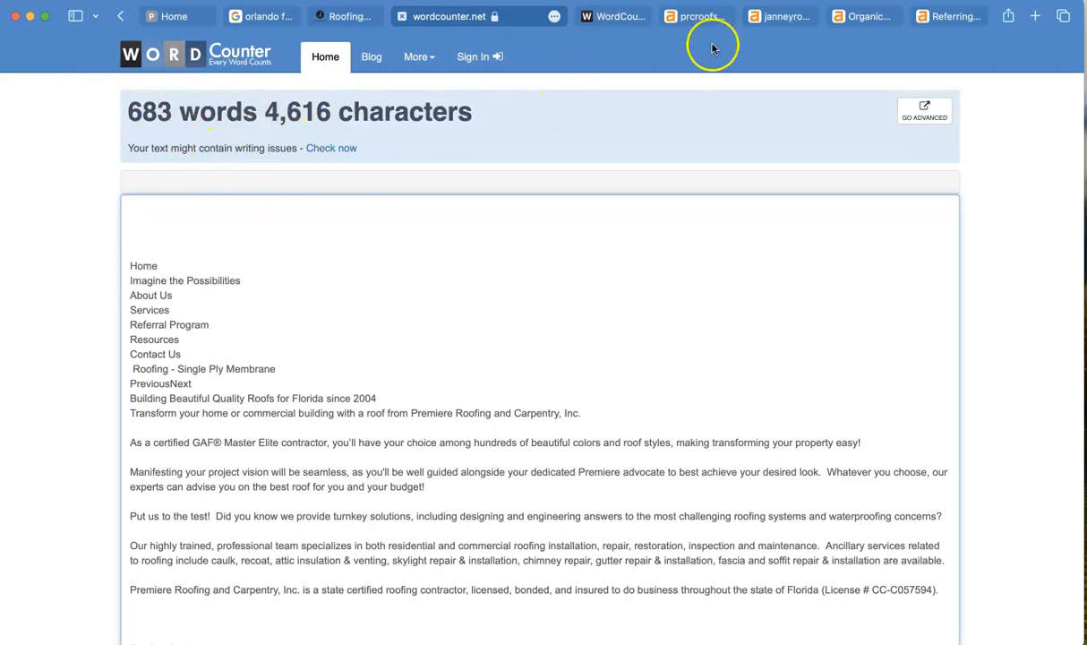
Switch to the Ahrefs overview of prcroofservices.com and examine its organic search keywords and traffic.
click(686, 18)
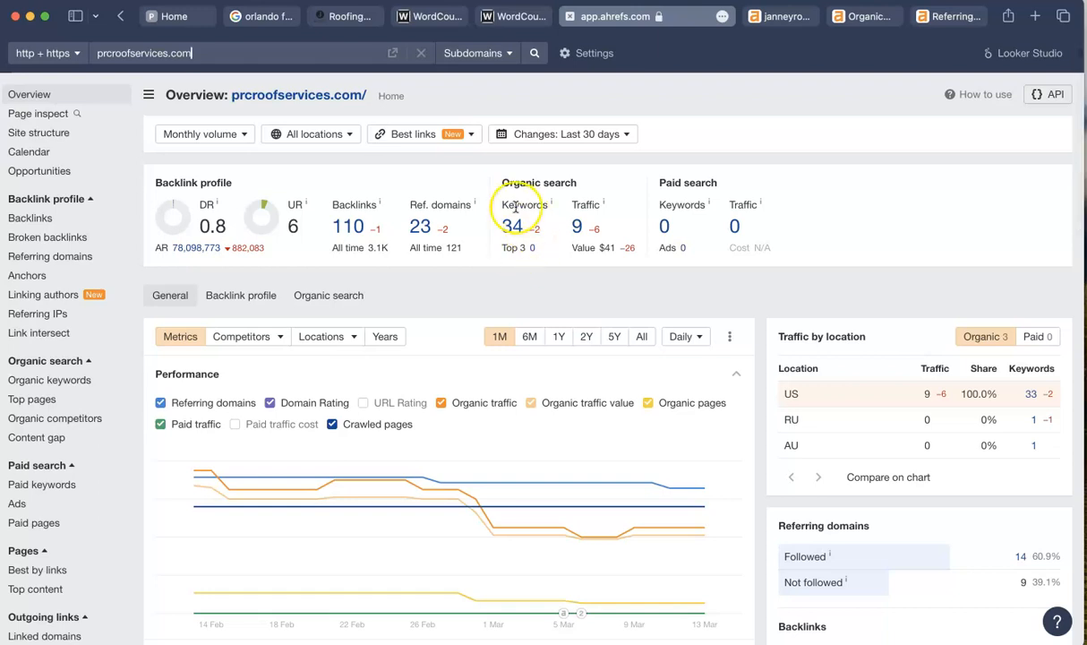
scroll(524, 291, down, 1)
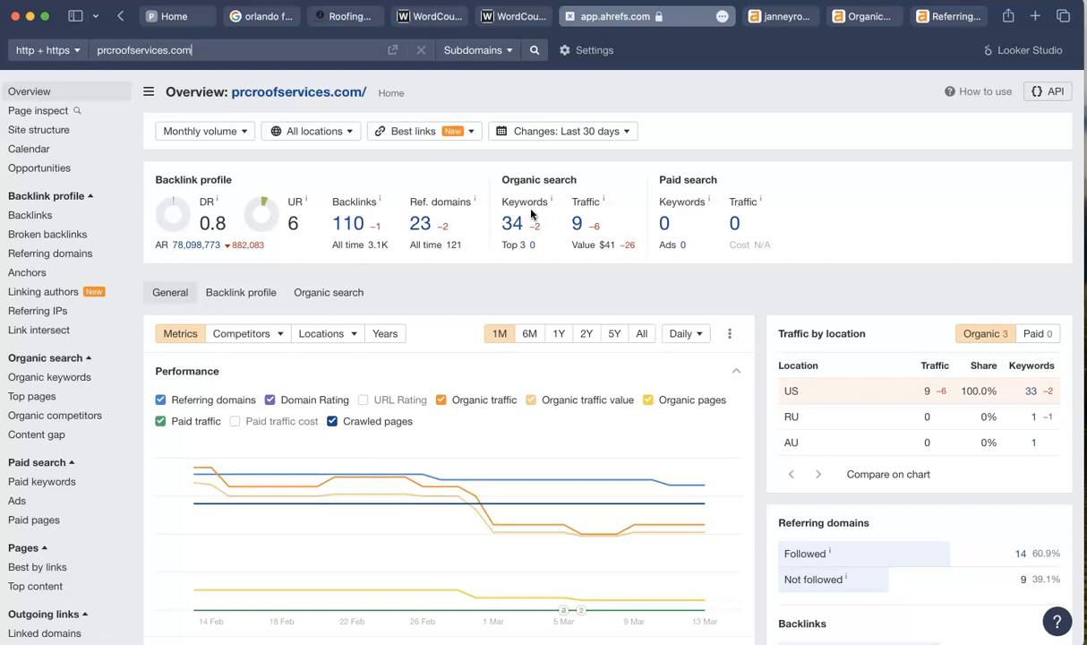
scroll(525, 220, down, 1)
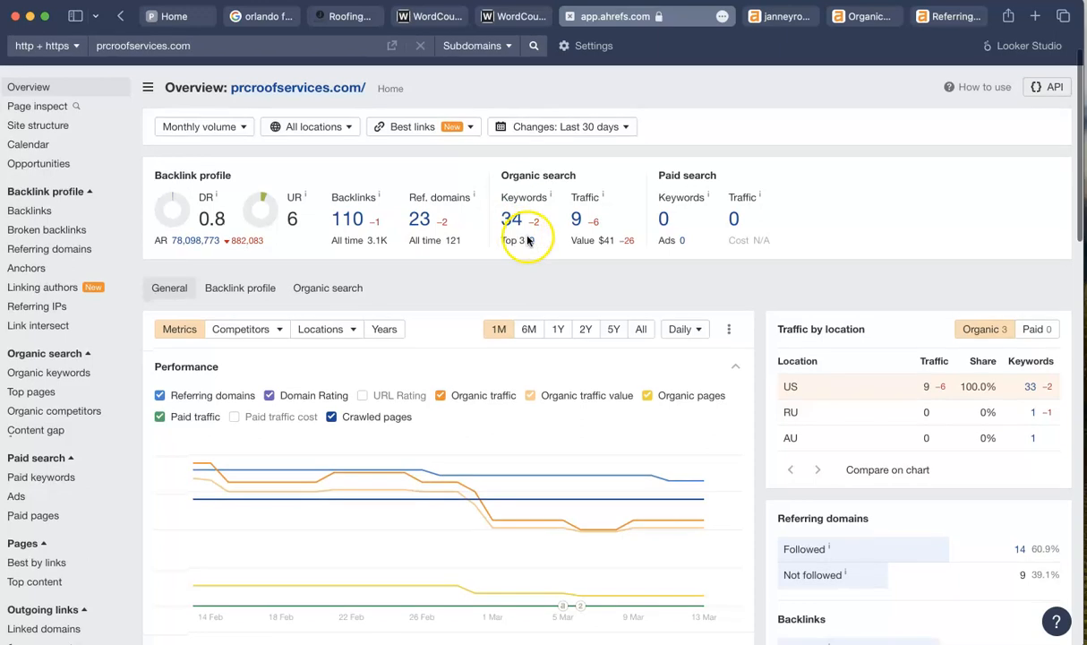
Switch to the Ahrefs overview of janneyroofing.com and examine its organic search keywords and traffic.
scroll(533, 228, down, 1)
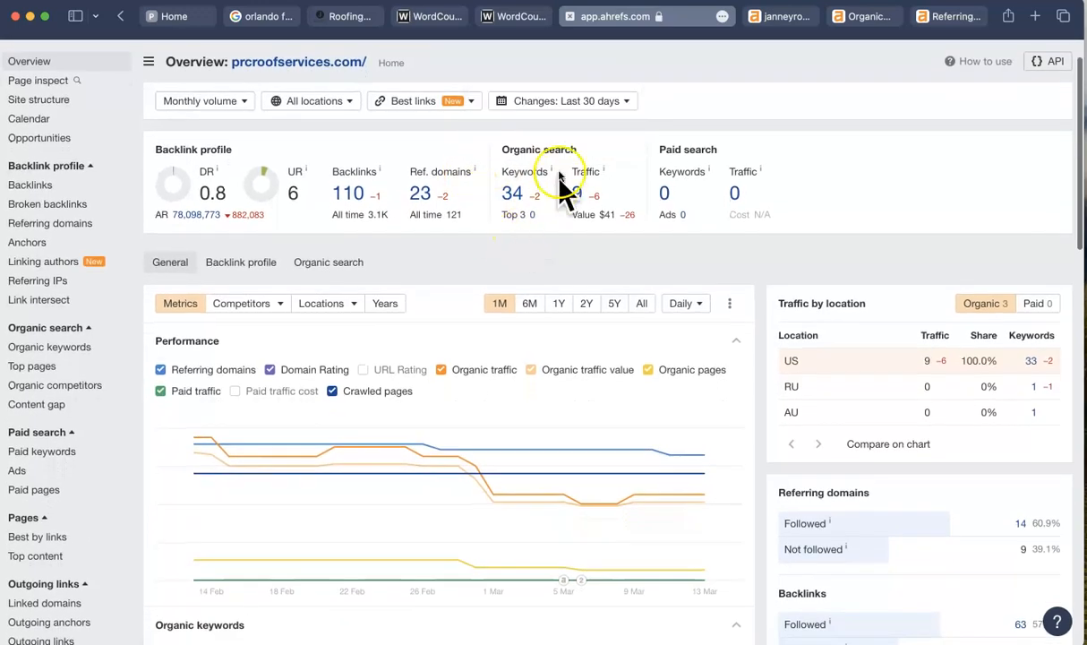
scroll(565, 174, up, 2)
click(757, 16)
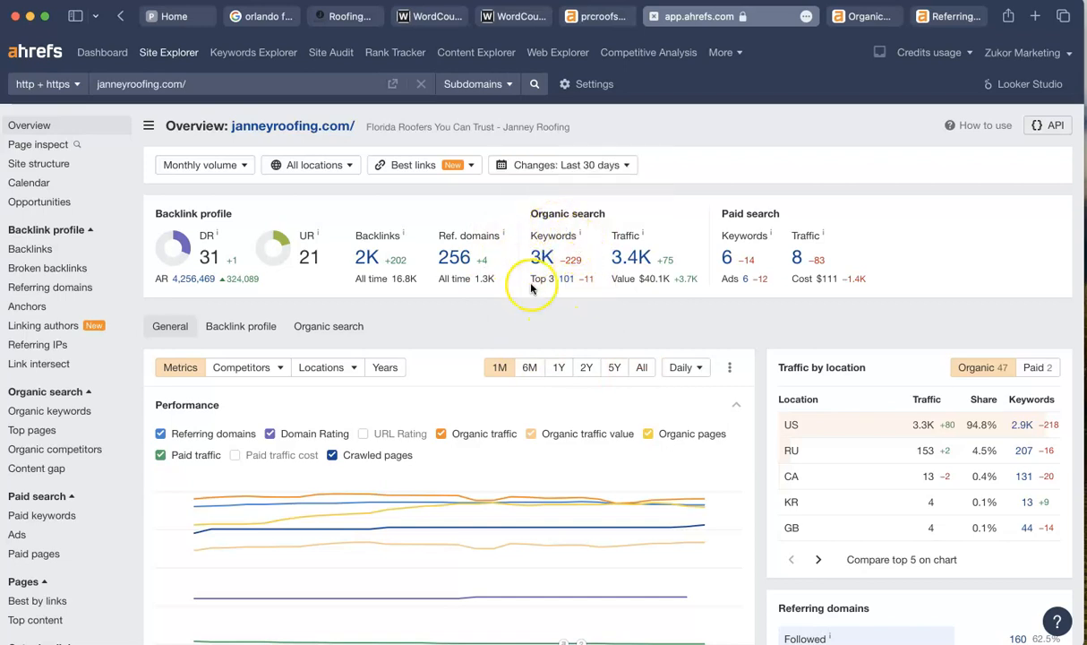
Open the organic keywords report for janneyroofing.com and review the keywords, volumes and ranking positions on its first page.
click(543, 251)
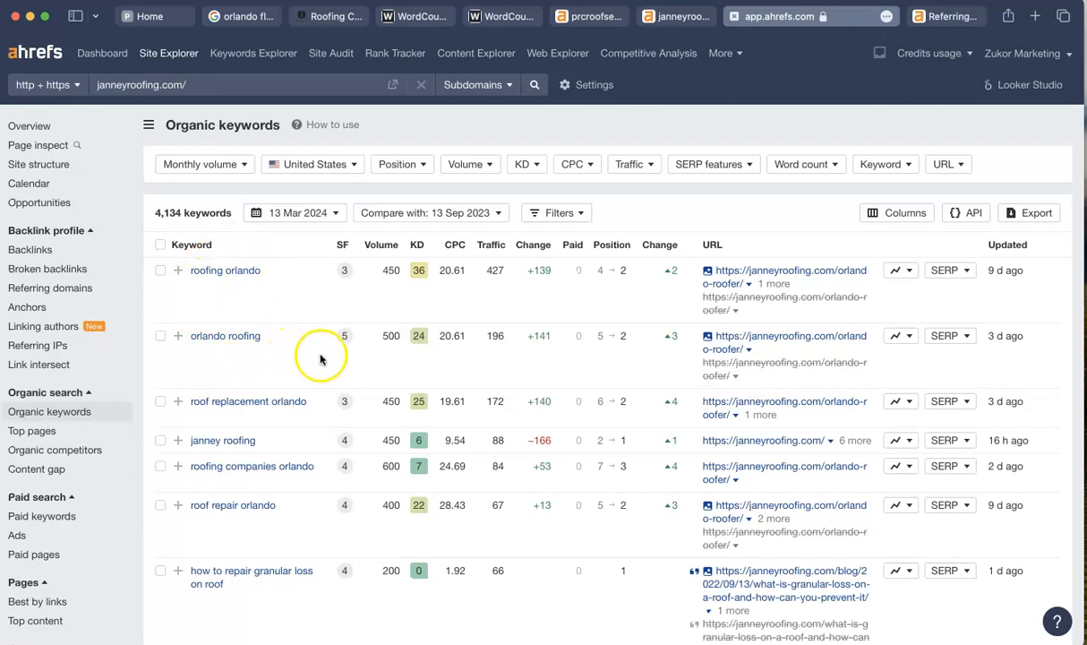
scroll(318, 354, down, 3)
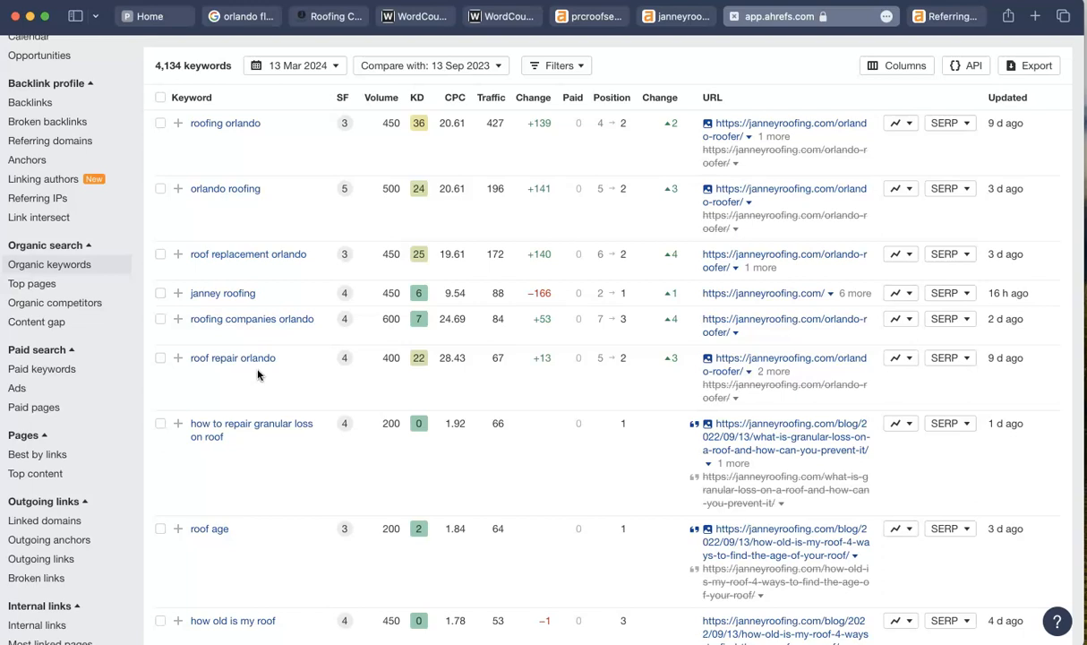
scroll(264, 367, down, 5)
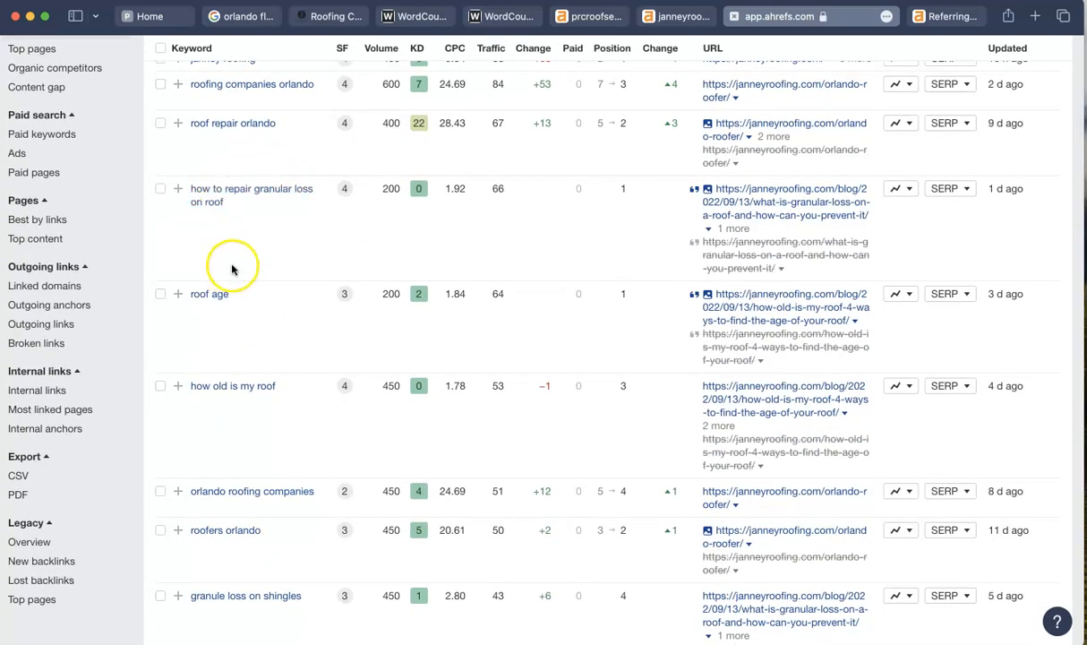
scroll(289, 296, down, 1)
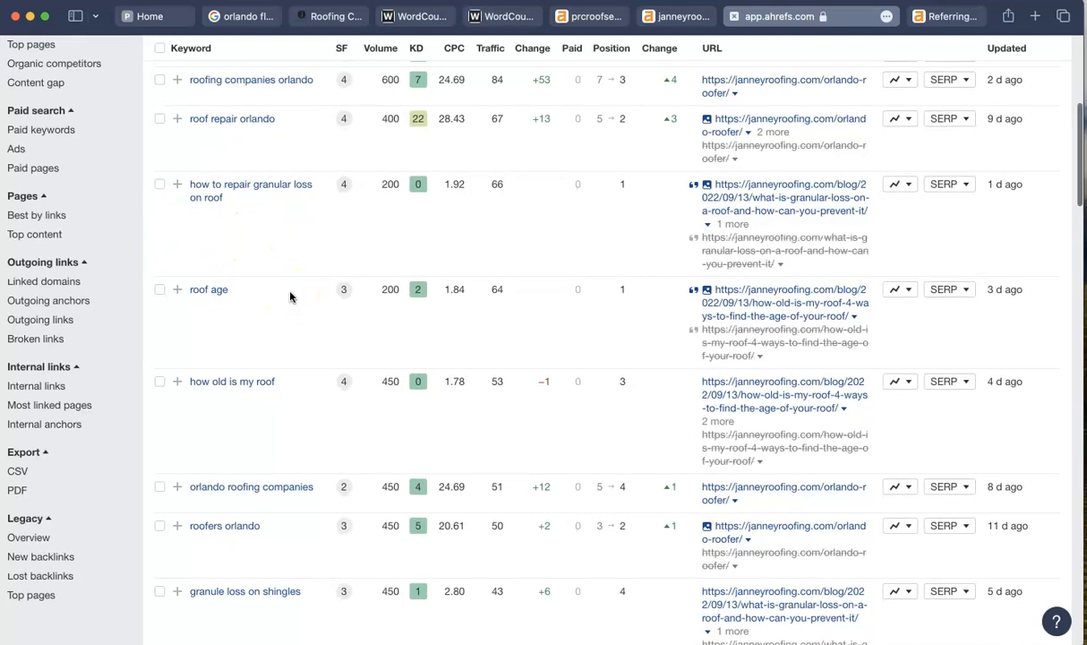
scroll(289, 295, up, 1)
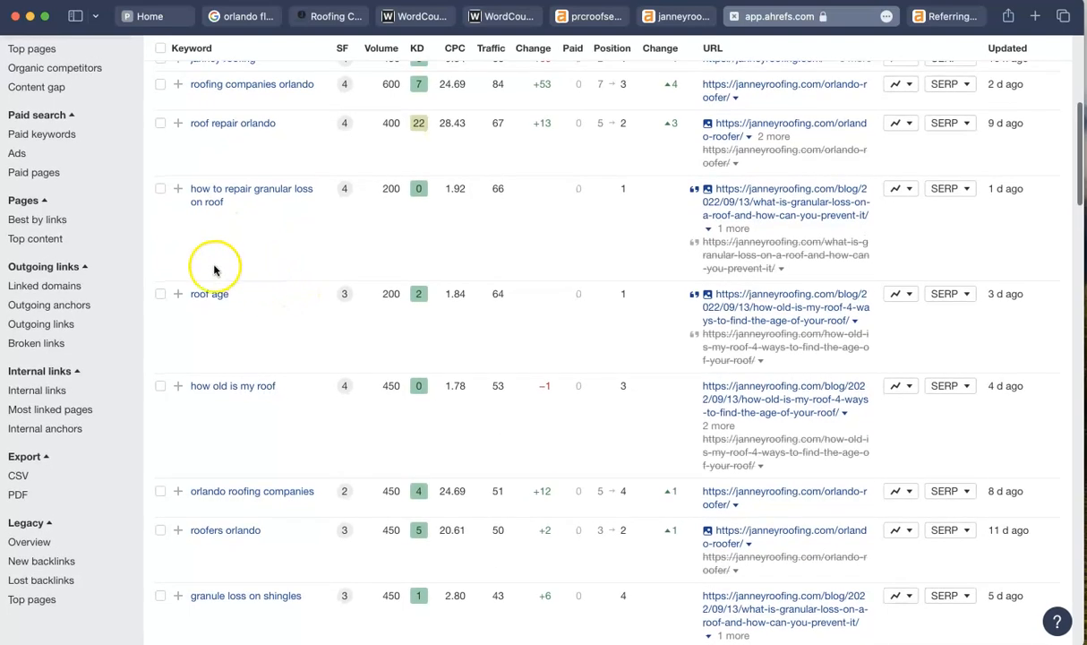
scroll(243, 354, down, 10)
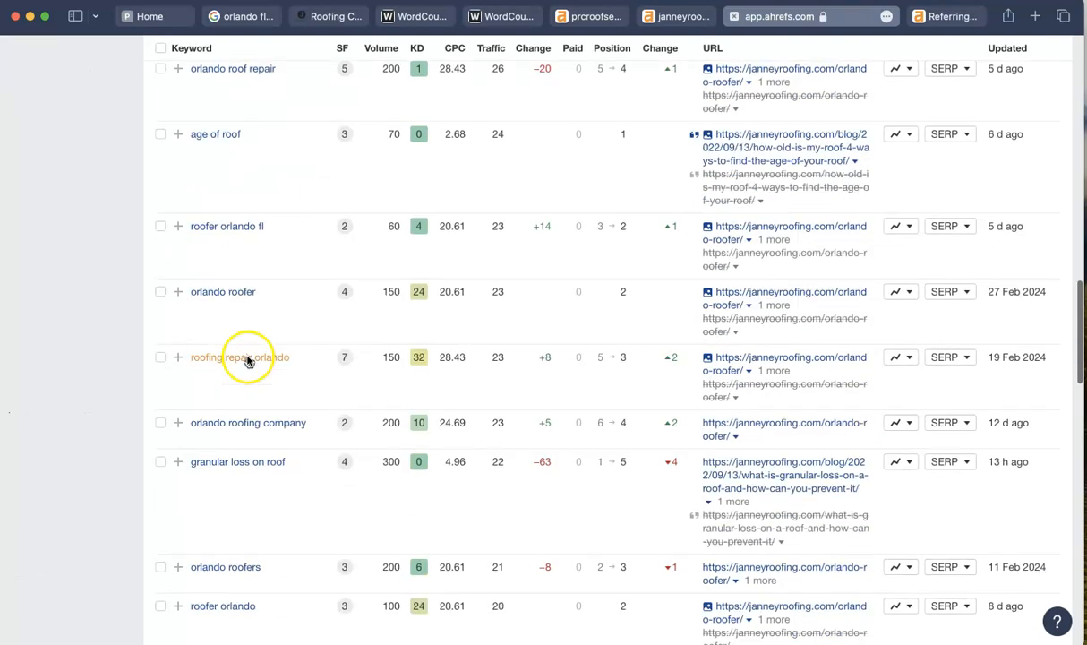
scroll(226, 455, down, 1)
scroll(227, 455, down, 3)
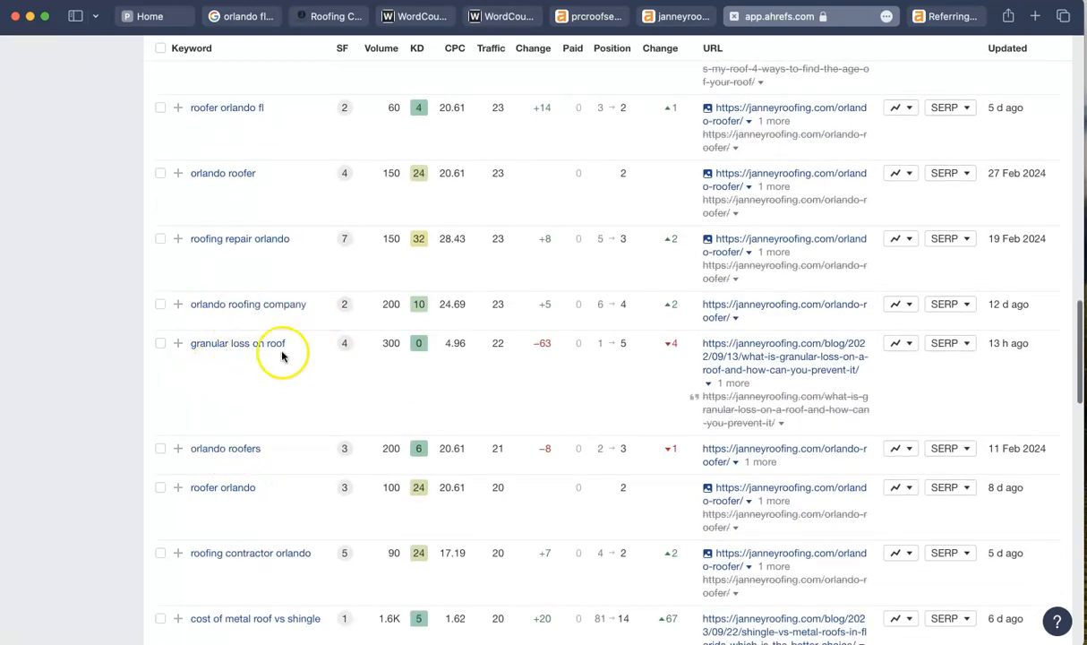
scroll(251, 425, down, 10)
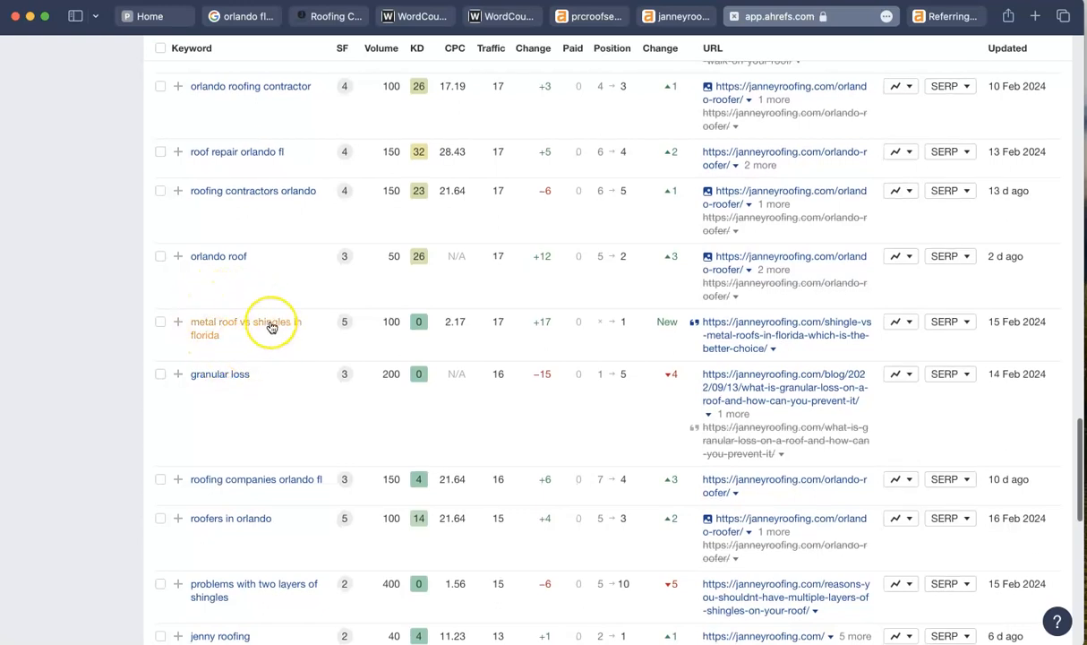
scroll(266, 431, down, 5)
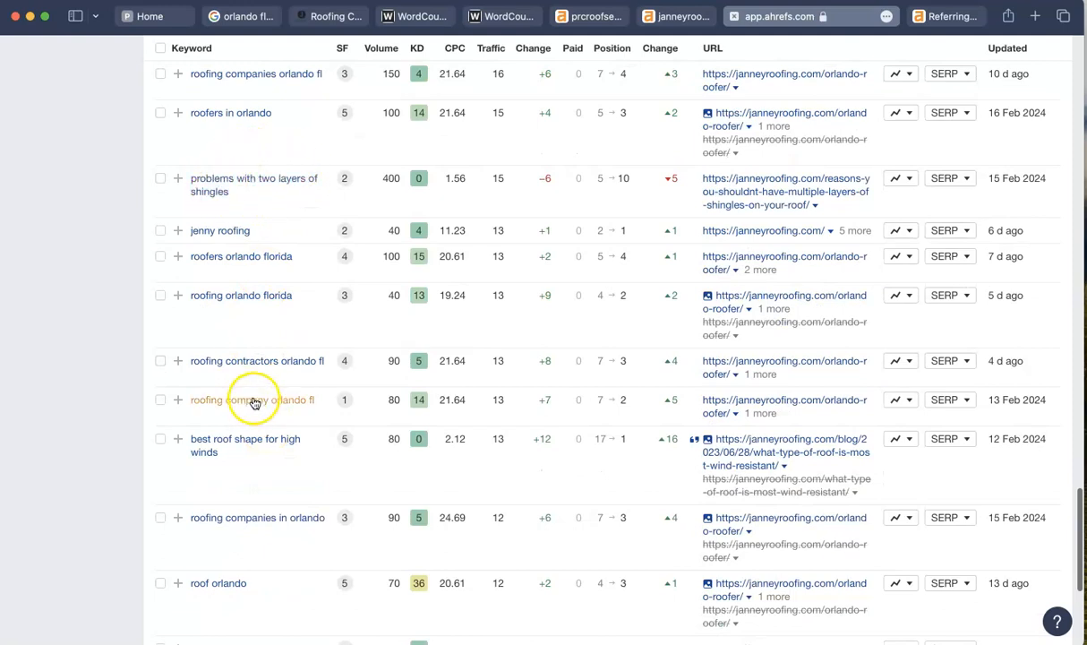
scroll(254, 403, down, 4)
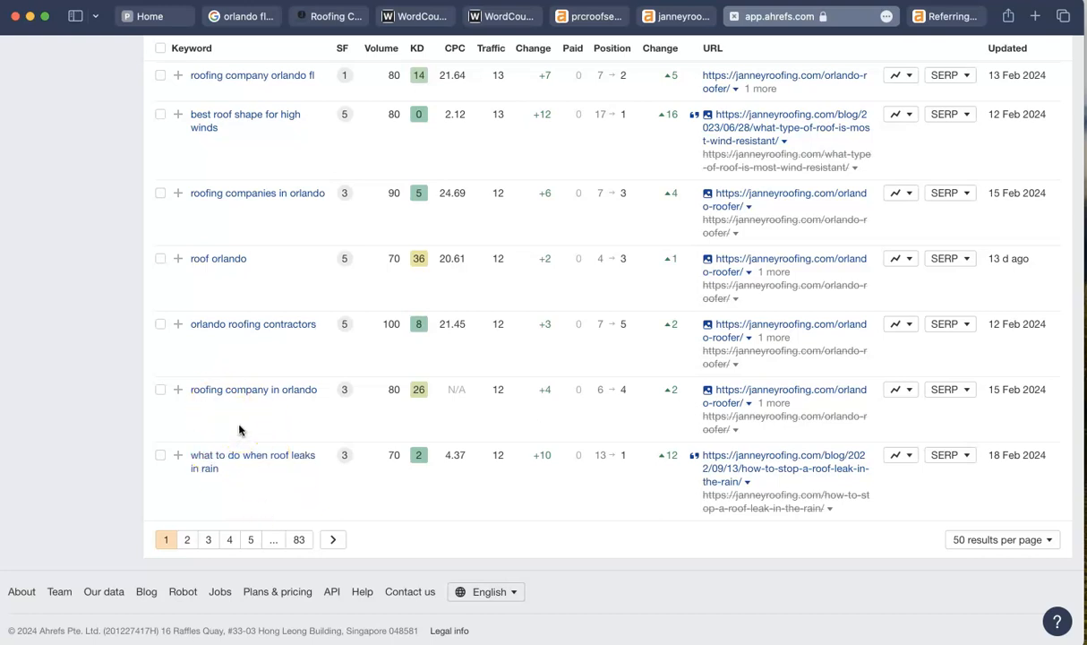
scroll(239, 431, up, 20)
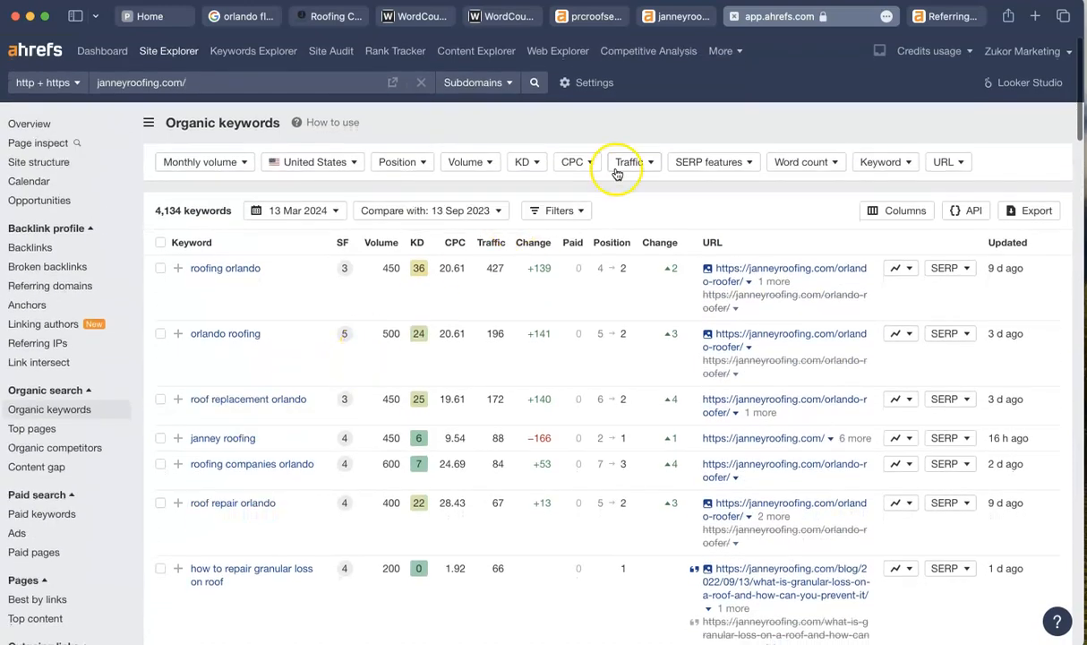
scroll(643, 108, down, 1)
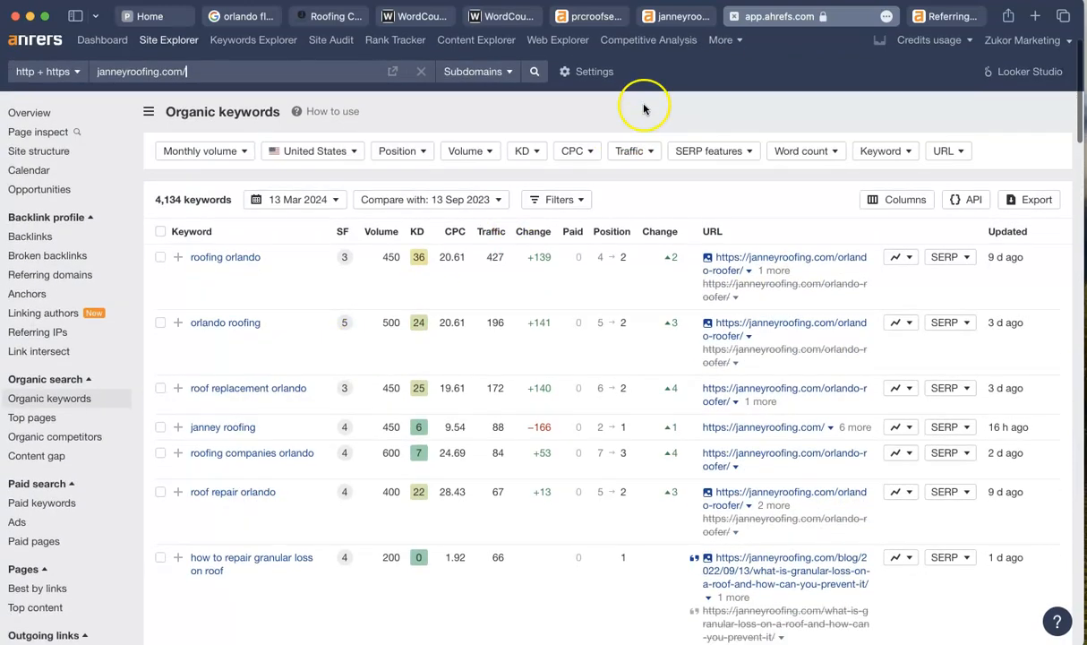
Compare the backlinks and referring domains in the Ahrefs overviews of prcroofservices.com and janneyroofing.com.
click(596, 18)
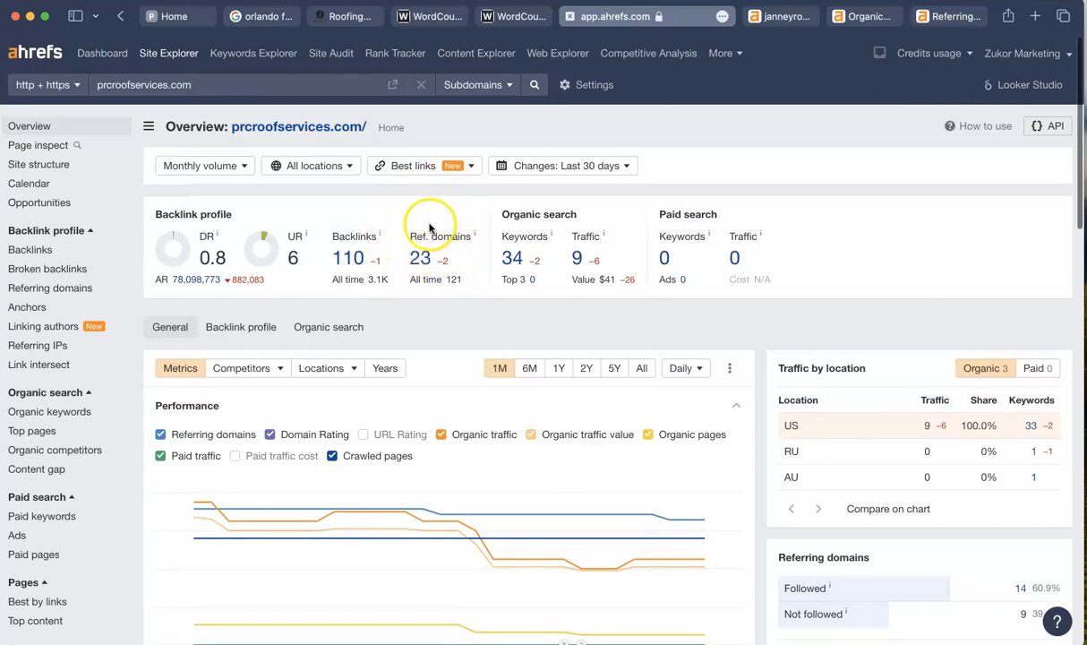
scroll(438, 292, down, 1)
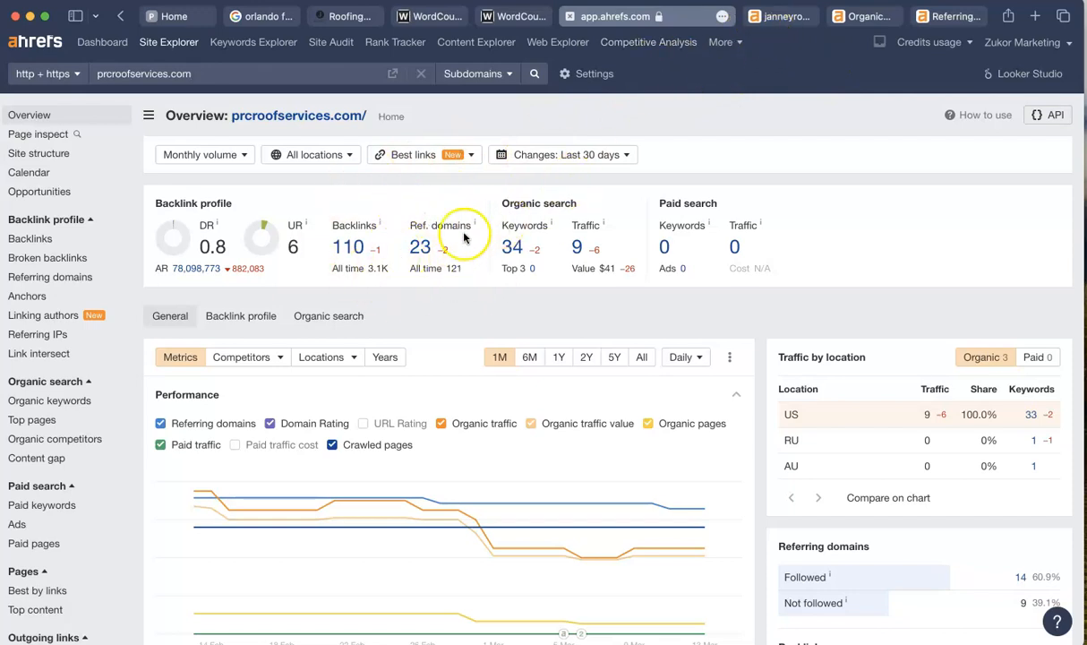
scroll(439, 224, up, 1)
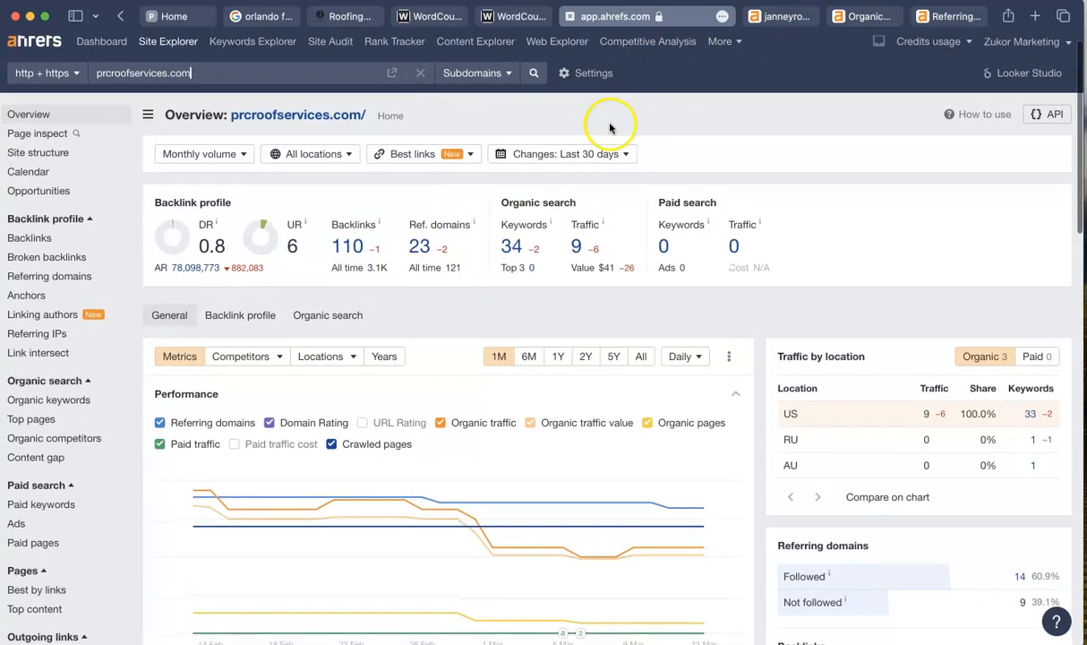
scroll(627, 107, down, 1)
click(795, 16)
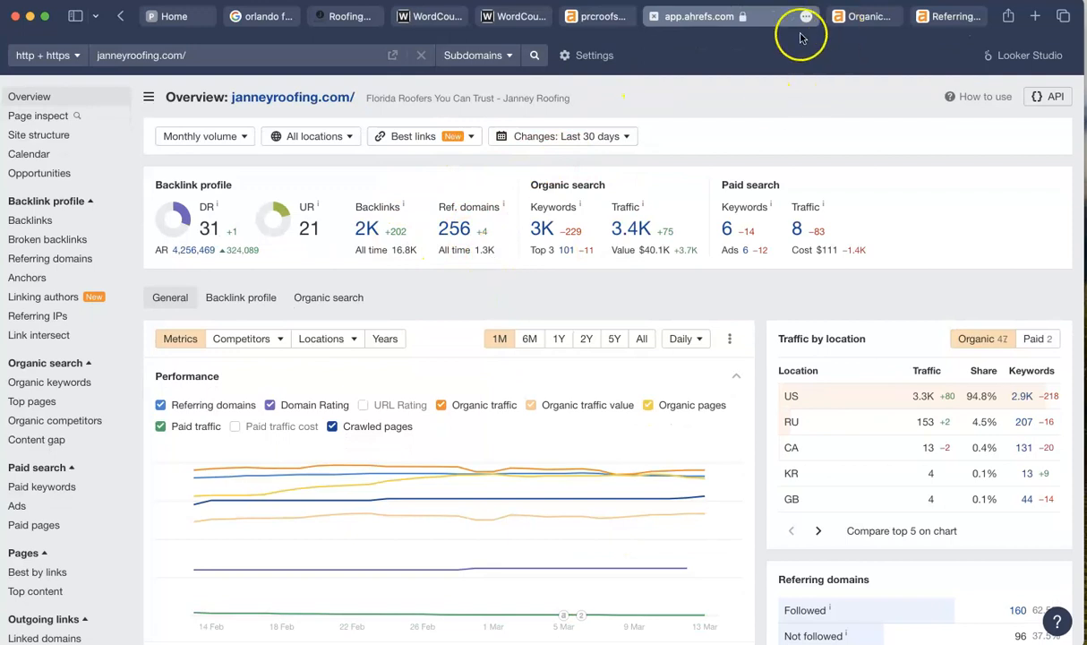
scroll(556, 90, down, 1)
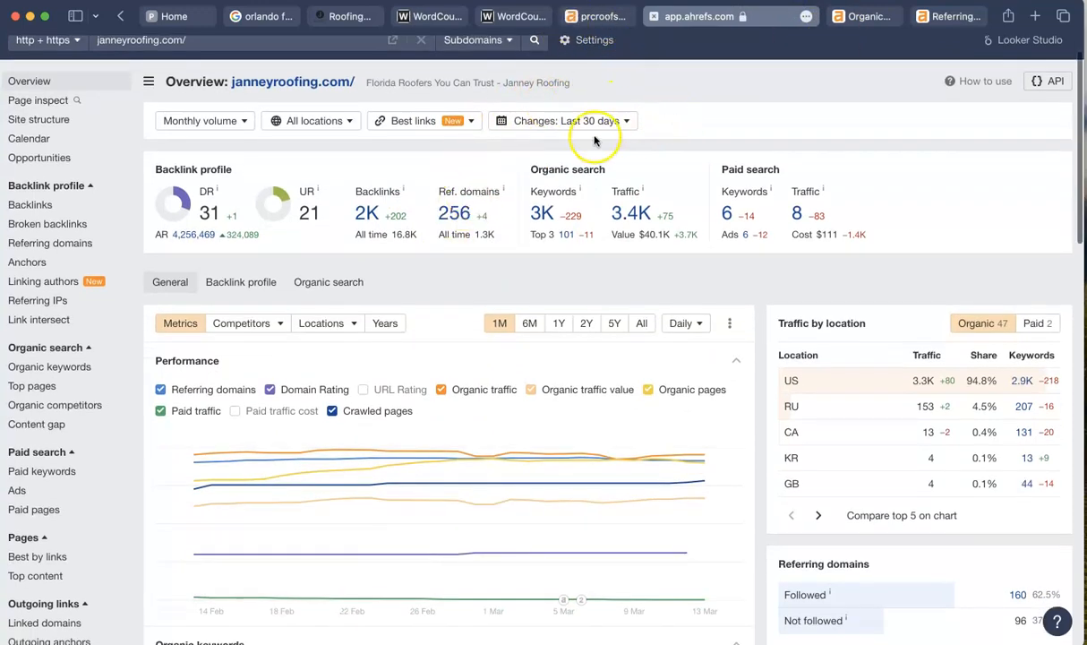
Examine the top referring domains of janneyroofing.com and check the domain rating of prcroofservices.com in its overview.
click(956, 16)
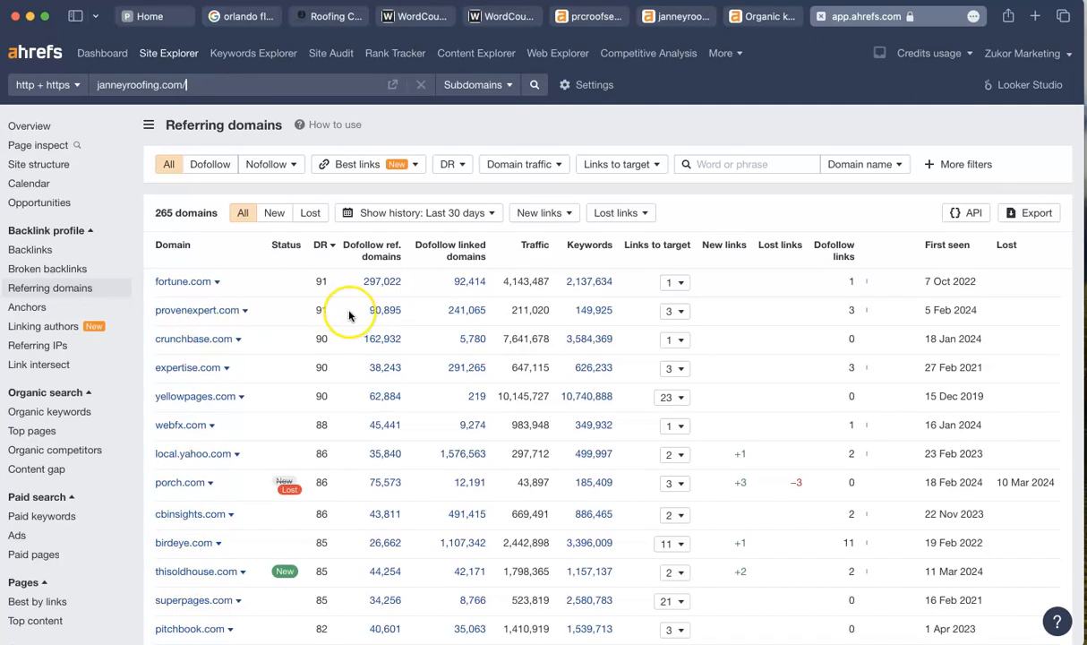
scroll(348, 317, down, 1)
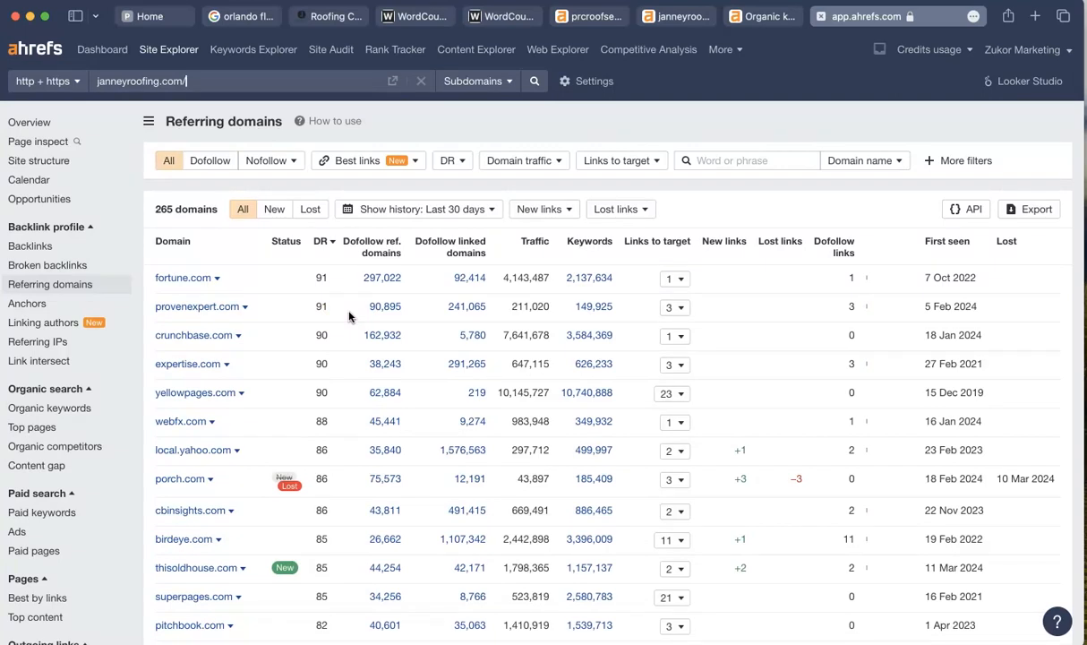
scroll(533, 116, down, 2)
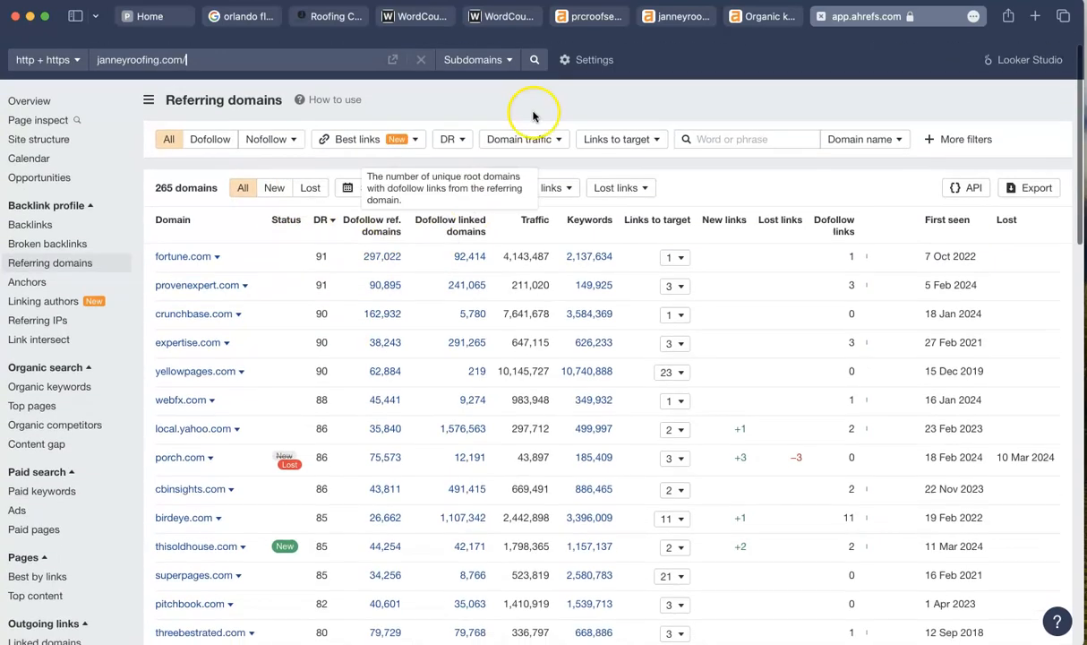
click(583, 16)
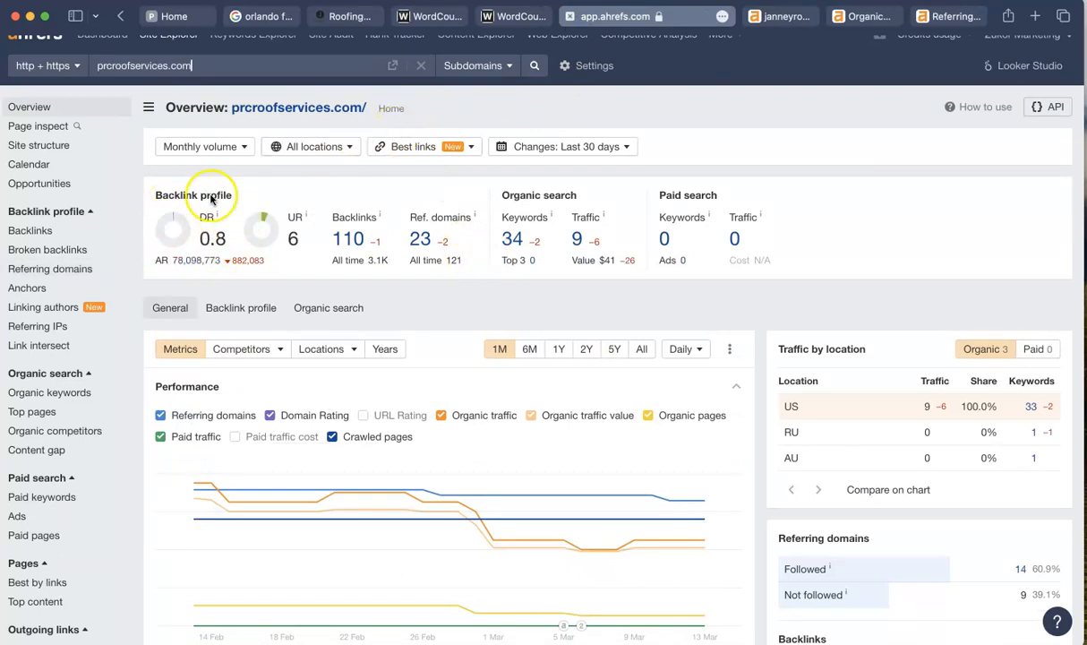
Return to the janneyroofing.com referring domains report and review the domains and their DR through the end of the first page.
click(954, 19)
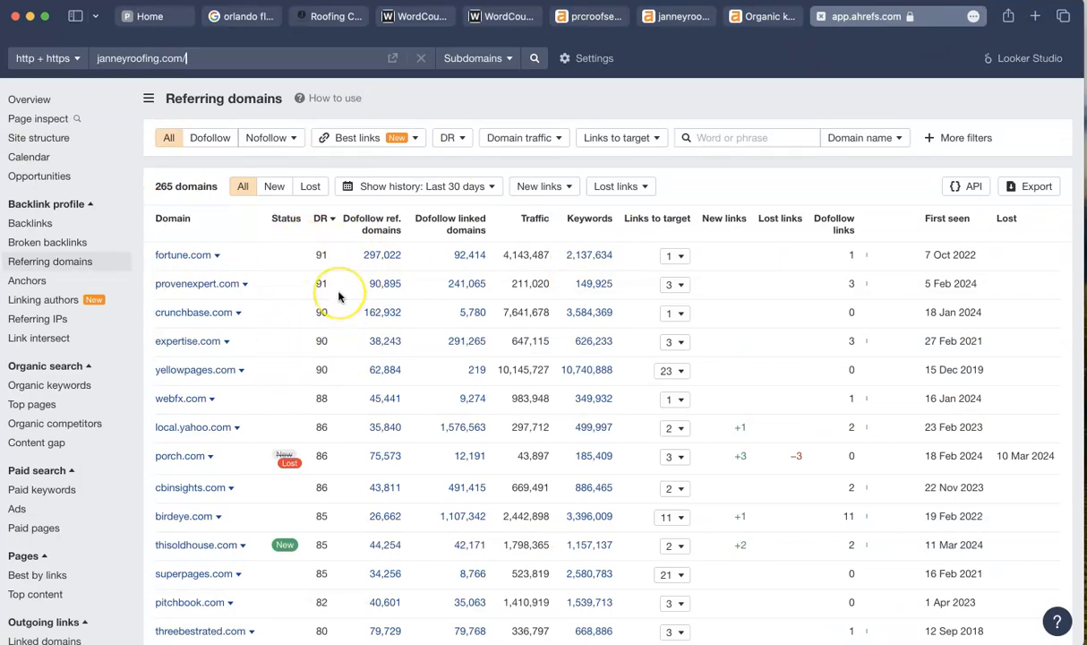
scroll(338, 297, down, 10)
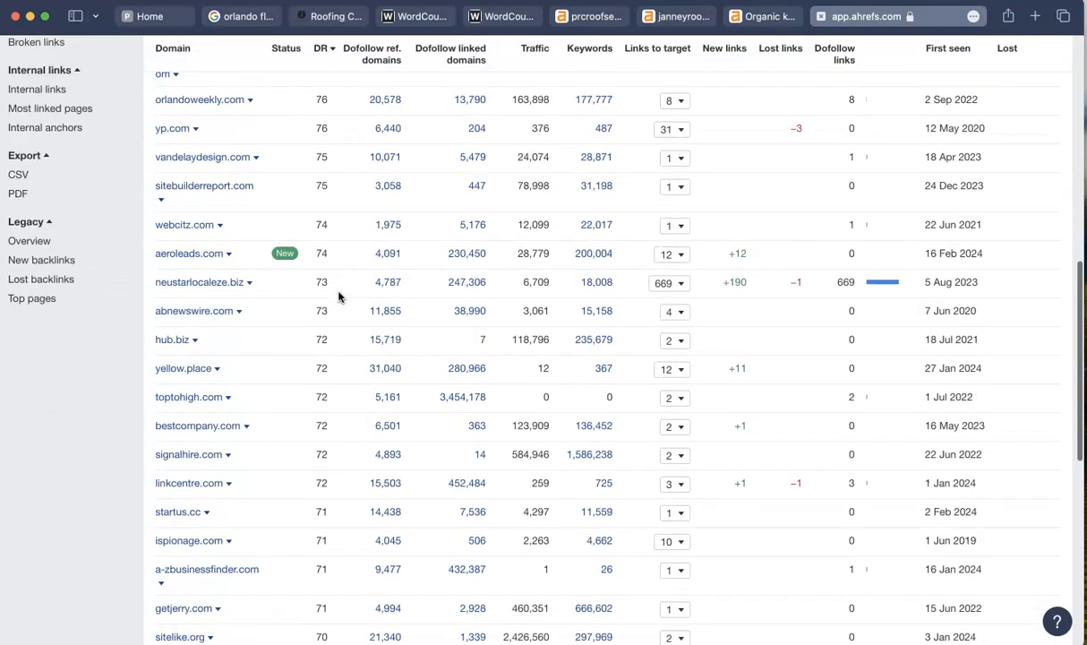
scroll(339, 297, down, 5)
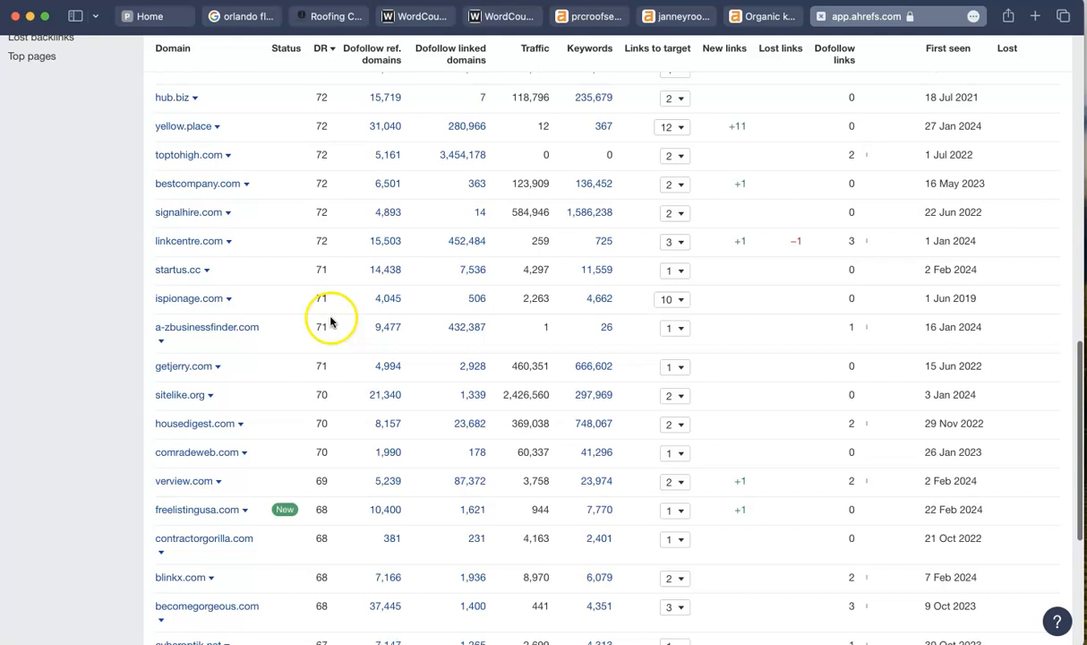
scroll(328, 324, down, 4)
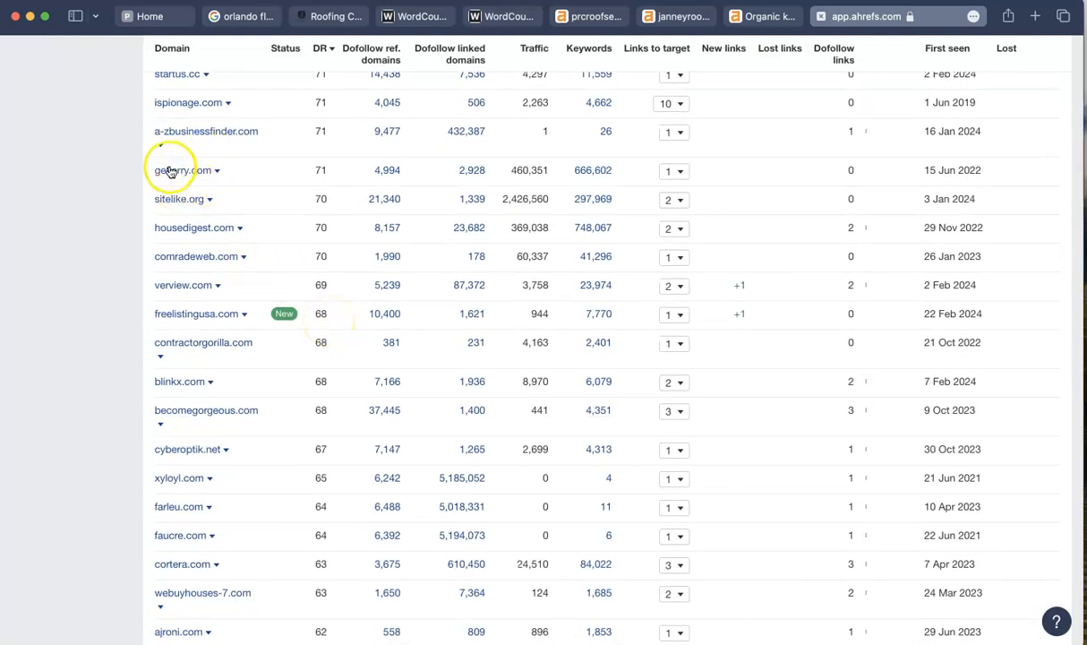
scroll(199, 179, down, 1)
scroll(313, 175, down, 1)
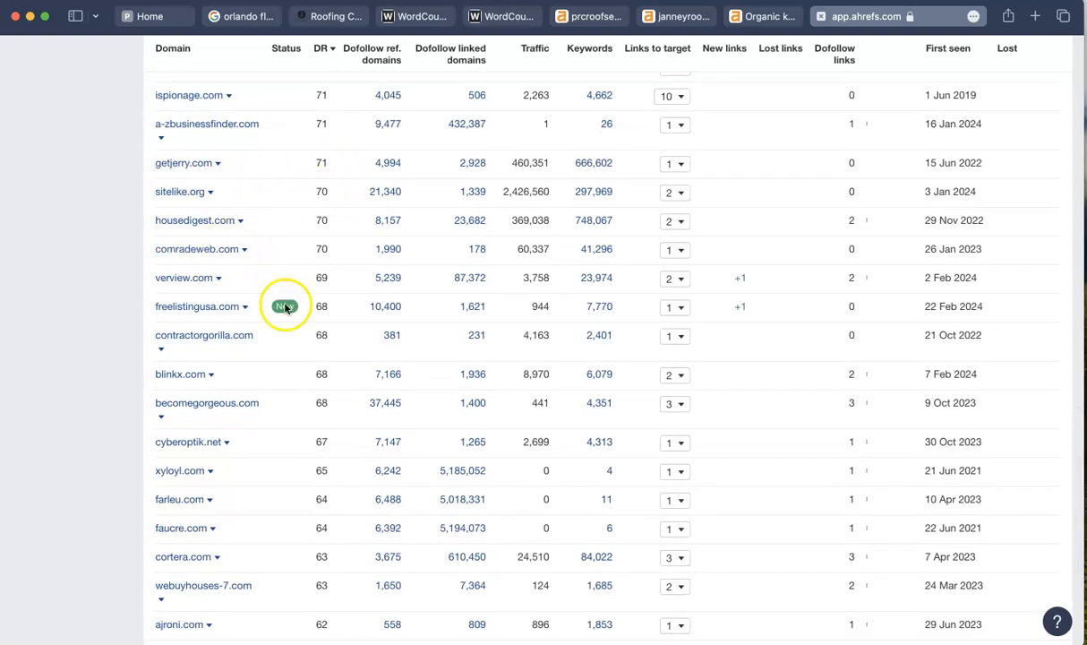
scroll(297, 343, down, 3)
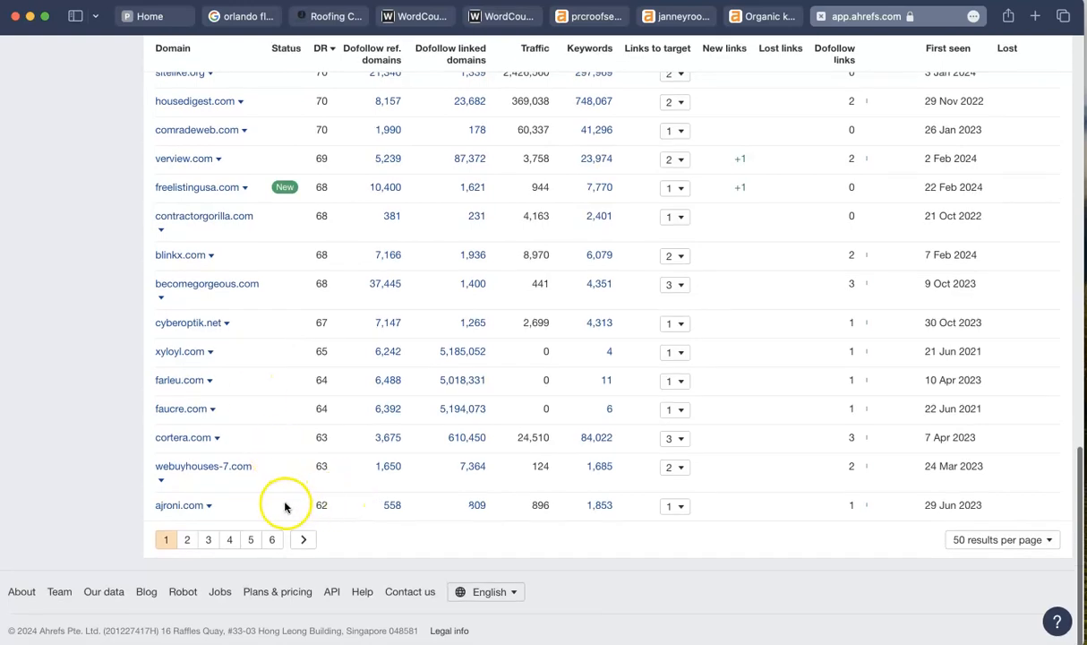
Open page 6 of the janneyroofing.com referring domains and examine the lowest-rated linking sites.
click(272, 539)
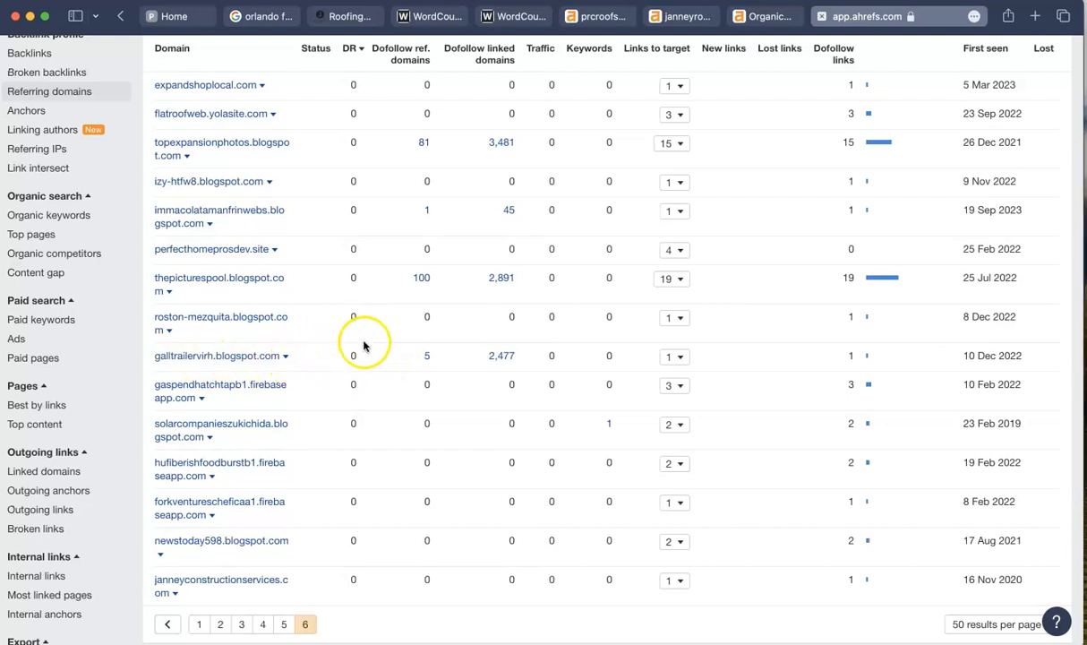
scroll(358, 345, up, 3)
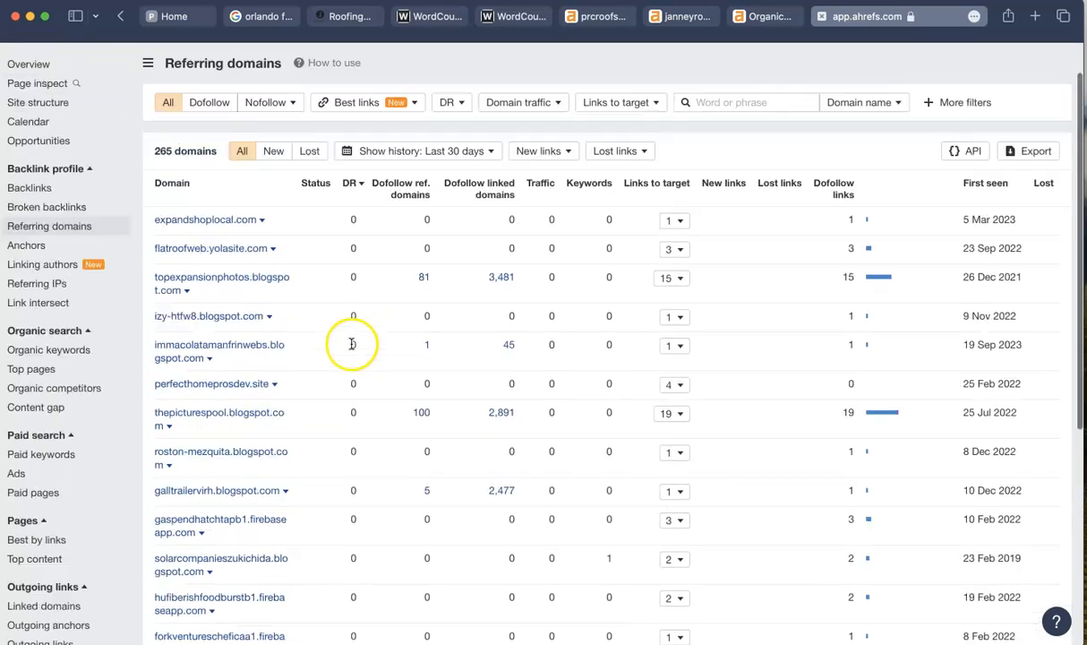
scroll(352, 344, up, 2)
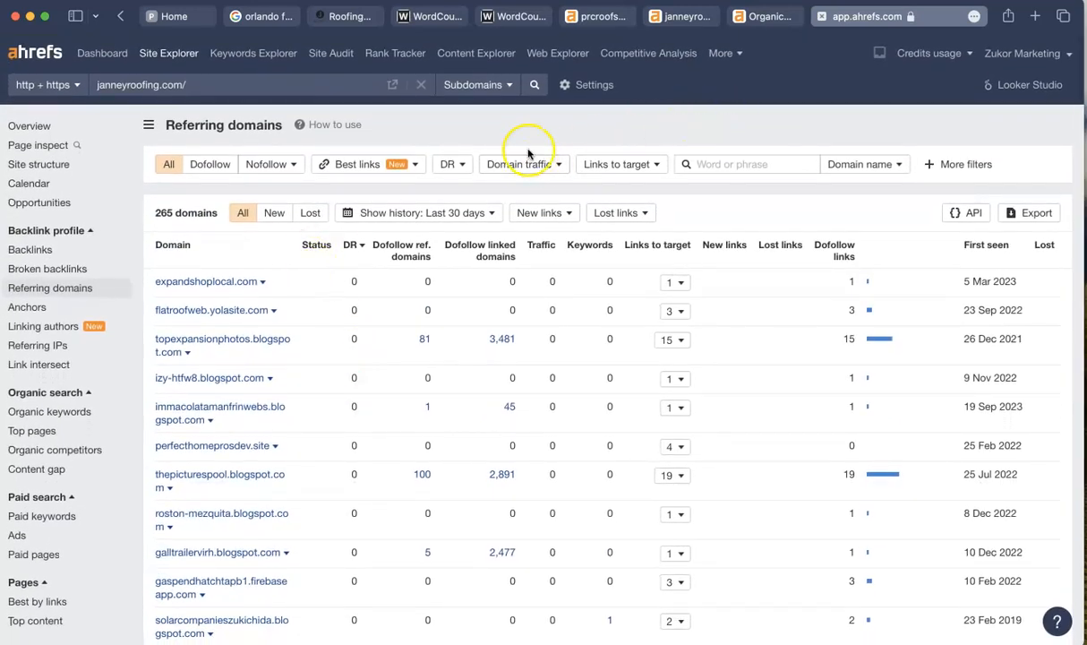
Recheck the Ahrefs overview of prcroofservices.com and return to the Premiere Roofing and Carpentry home page.
click(597, 18)
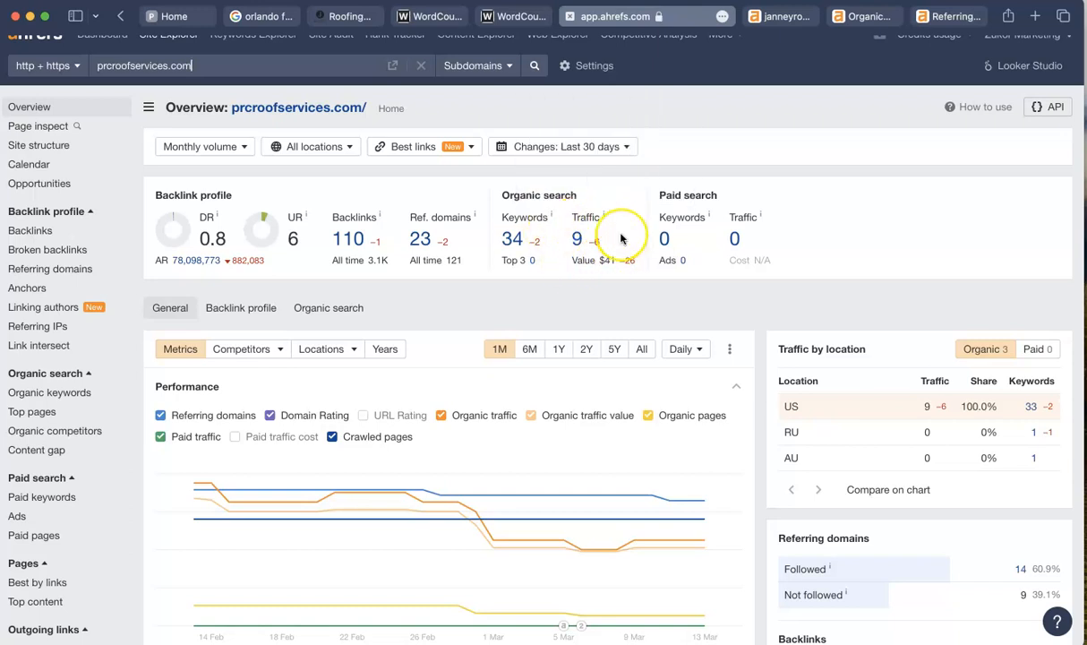
click(176, 16)
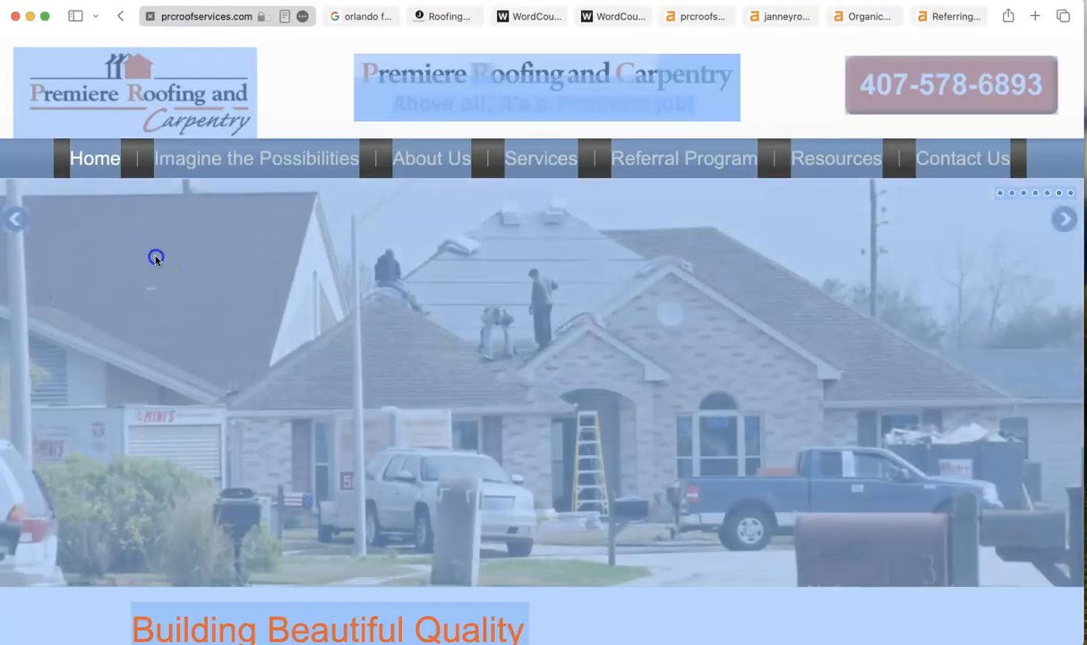
click(299, 87)
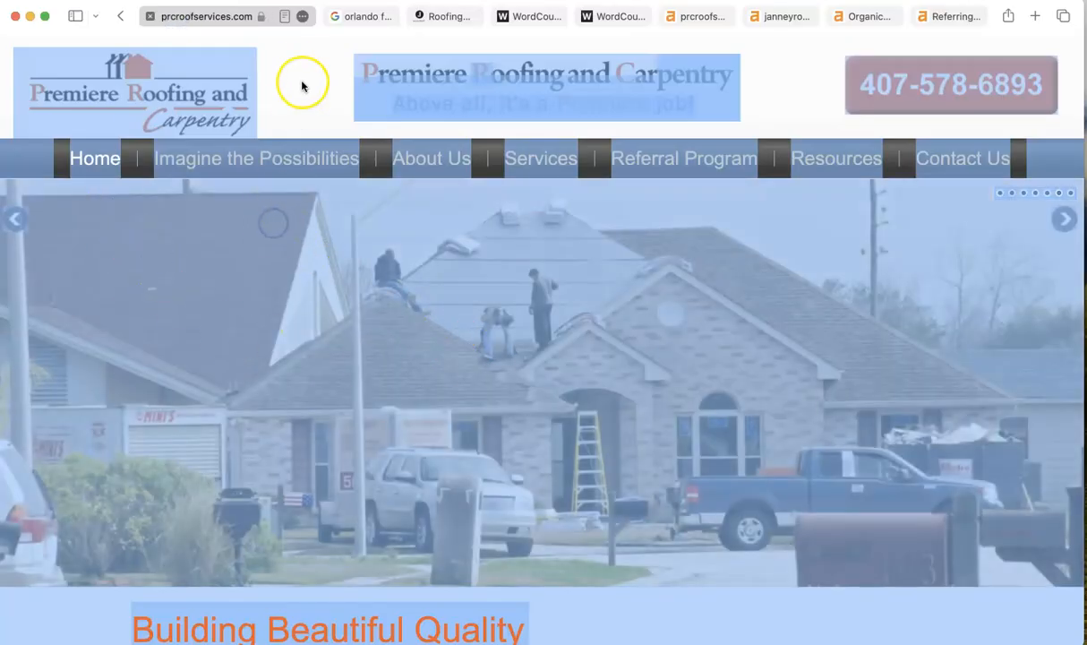
Clear the text selection on the Premiere Roofing and Carpentry home page and look over its header and banner.
click(540, 309)
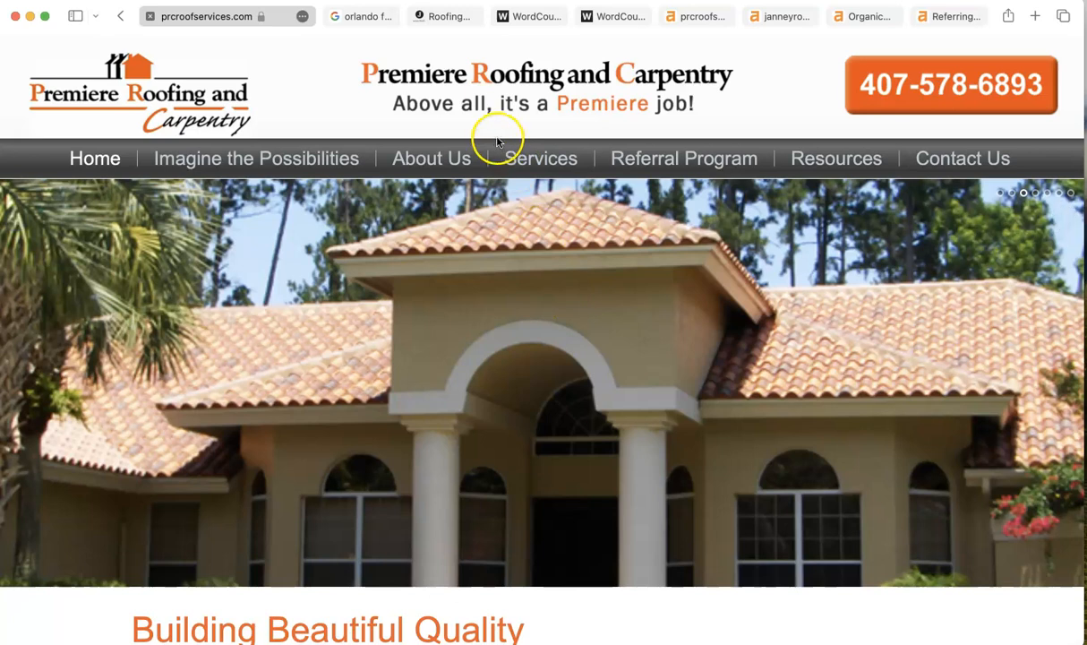
mouse_move(473, 145)
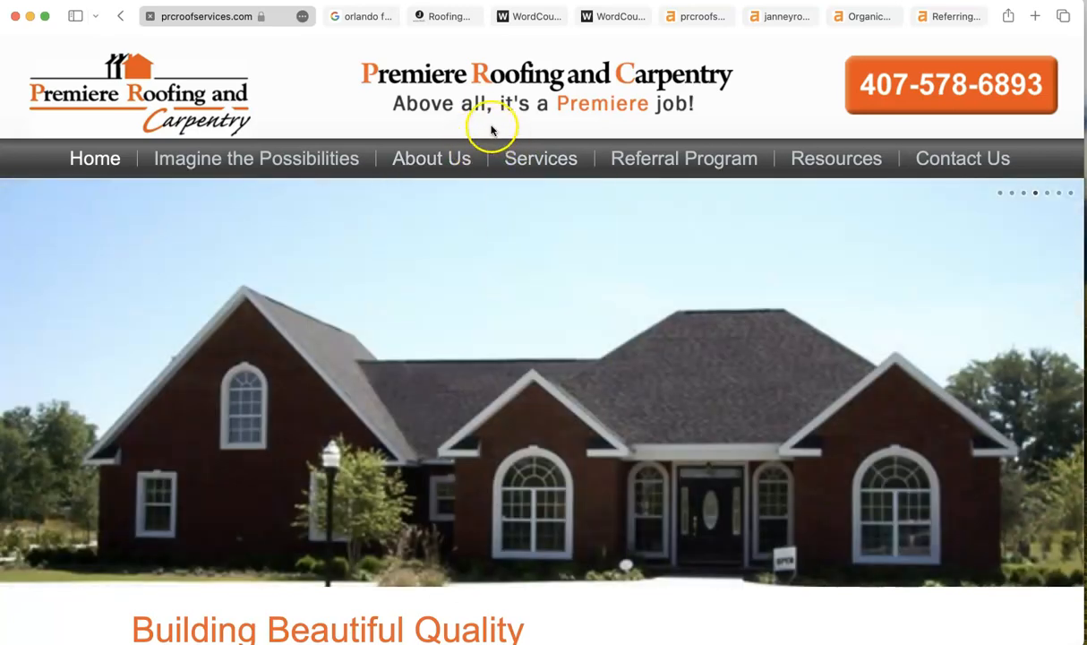
scroll(501, 108, down, 1)
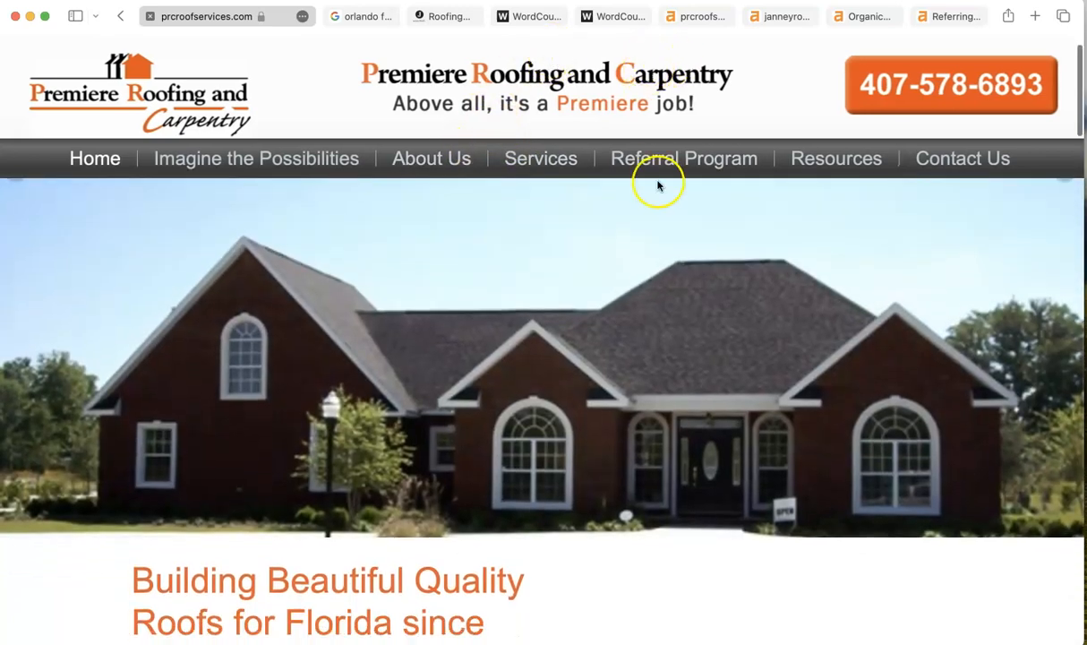
scroll(662, 186, up, 1)
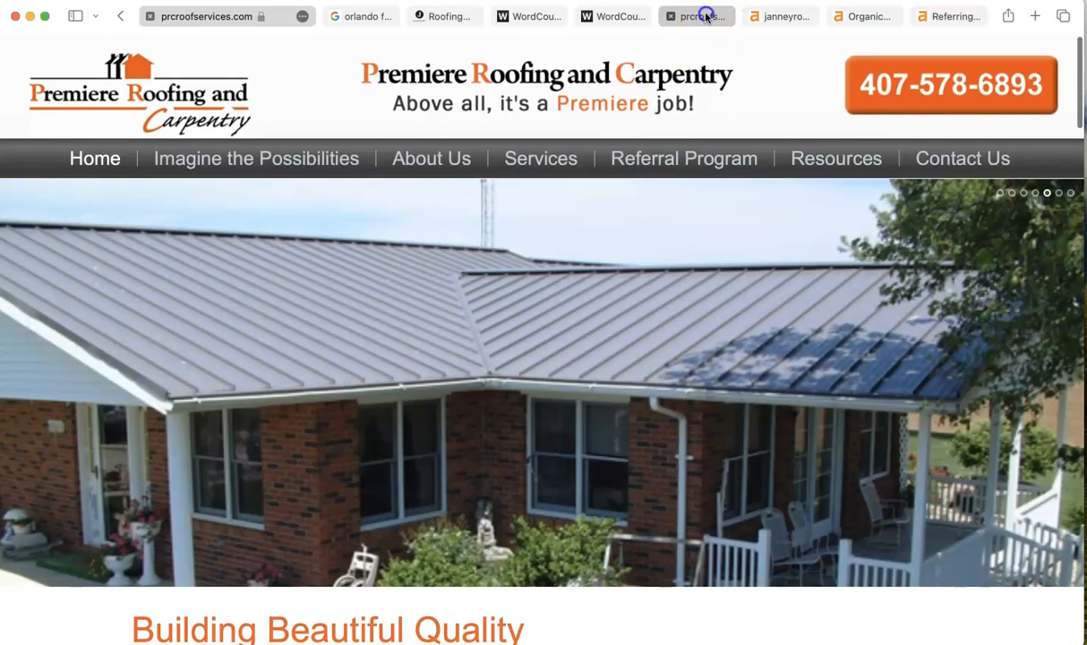
Compare the Ahrefs overview of prcroofservices.com with that of janneyroofing.com, covering domain rating, backlinks, referring domains, organic keywords, traffic and traffic value.
click(706, 17)
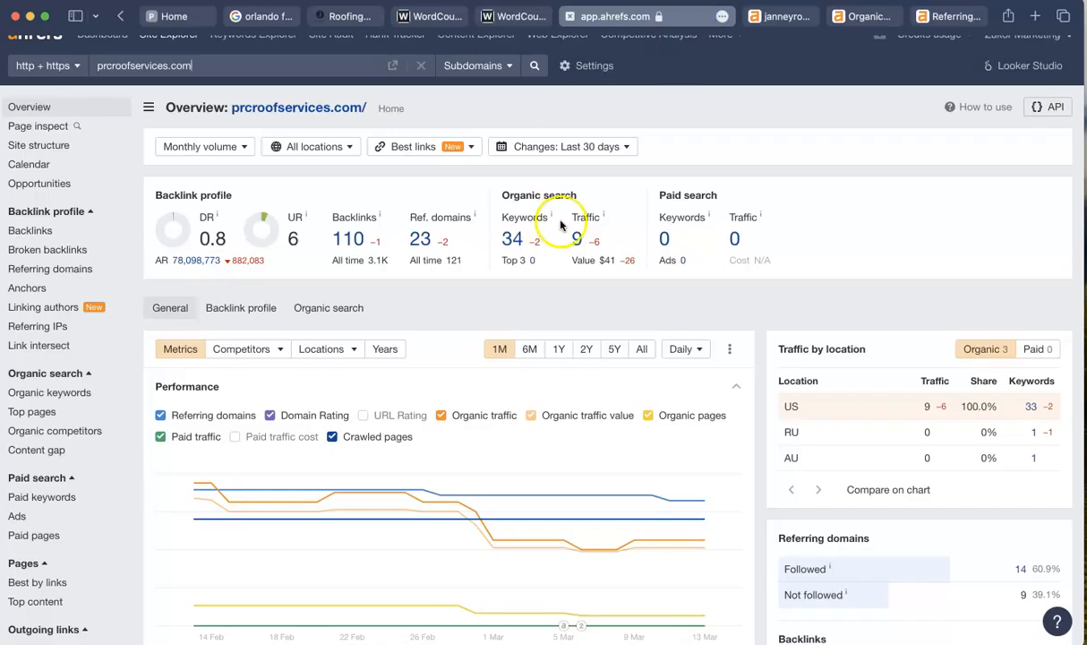
click(788, 17)
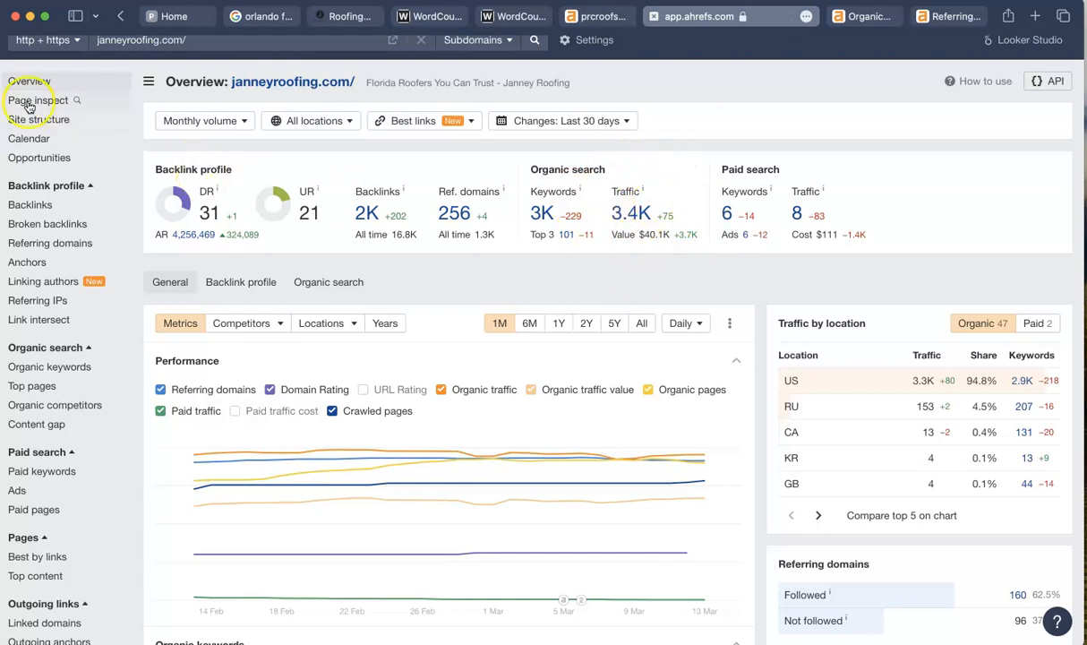
scroll(81, 148, up, 1)
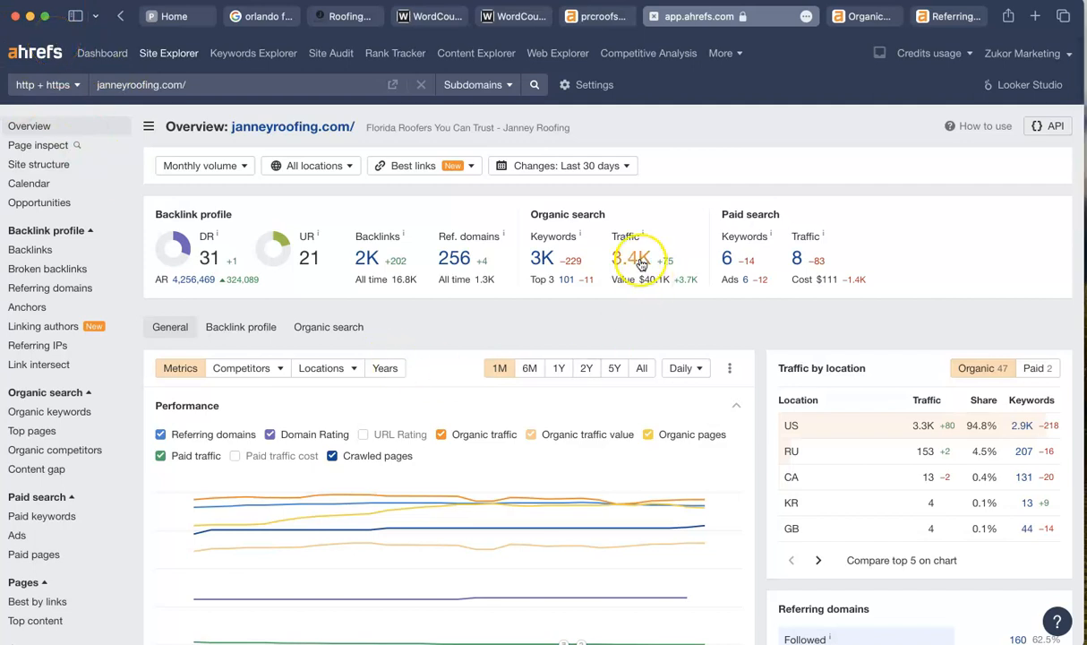
scroll(643, 255, down, 1)
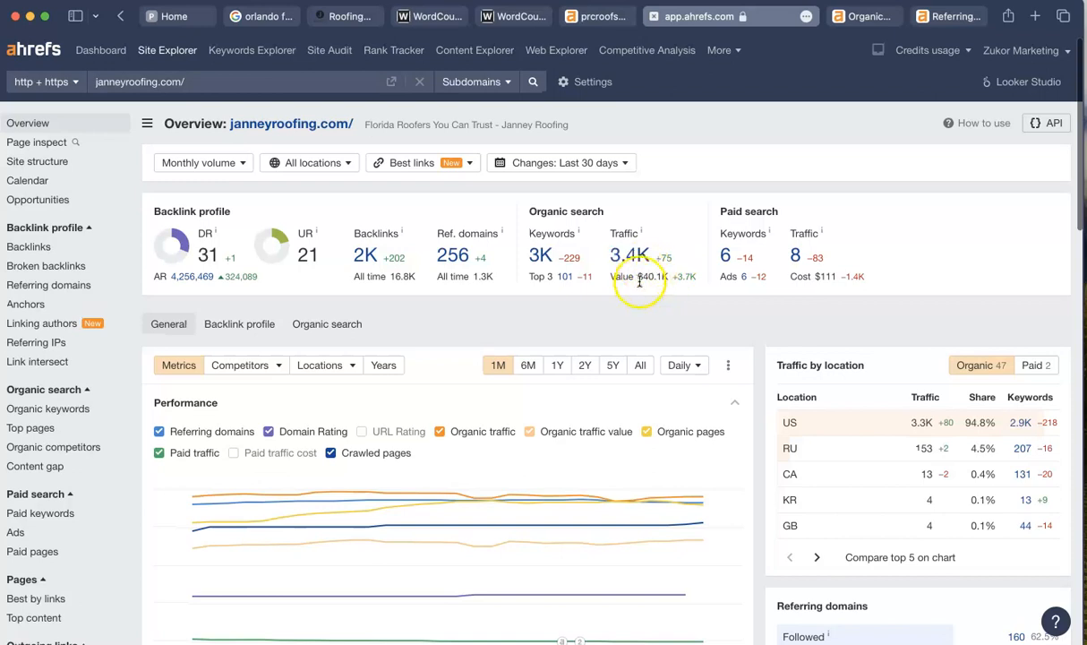
scroll(658, 268, down, 1)
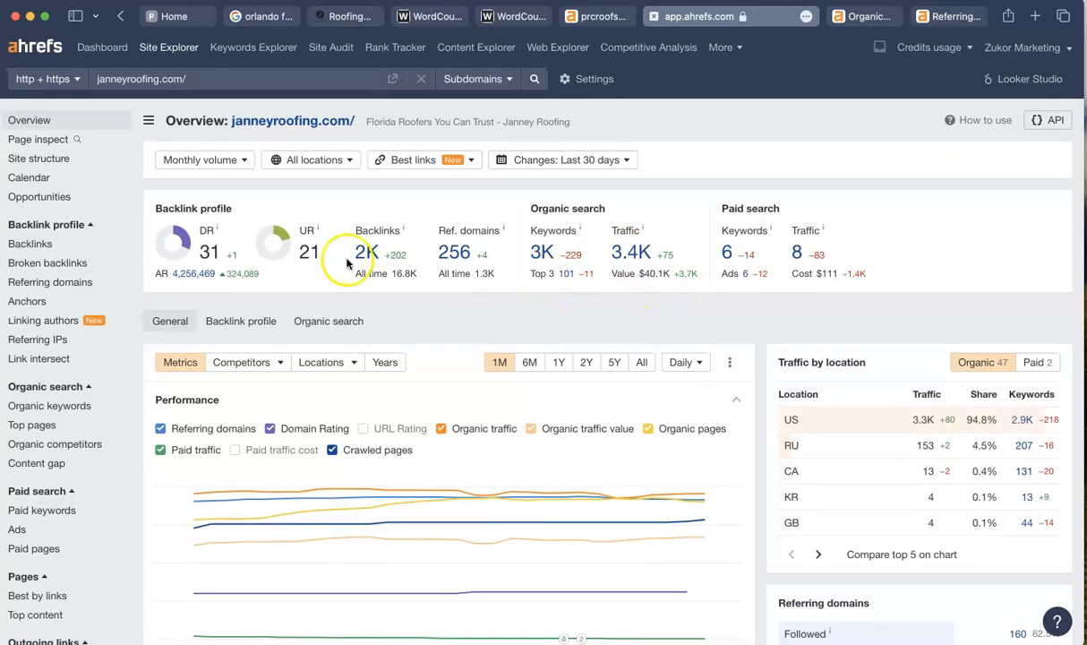
scroll(135, 194, up, 1)
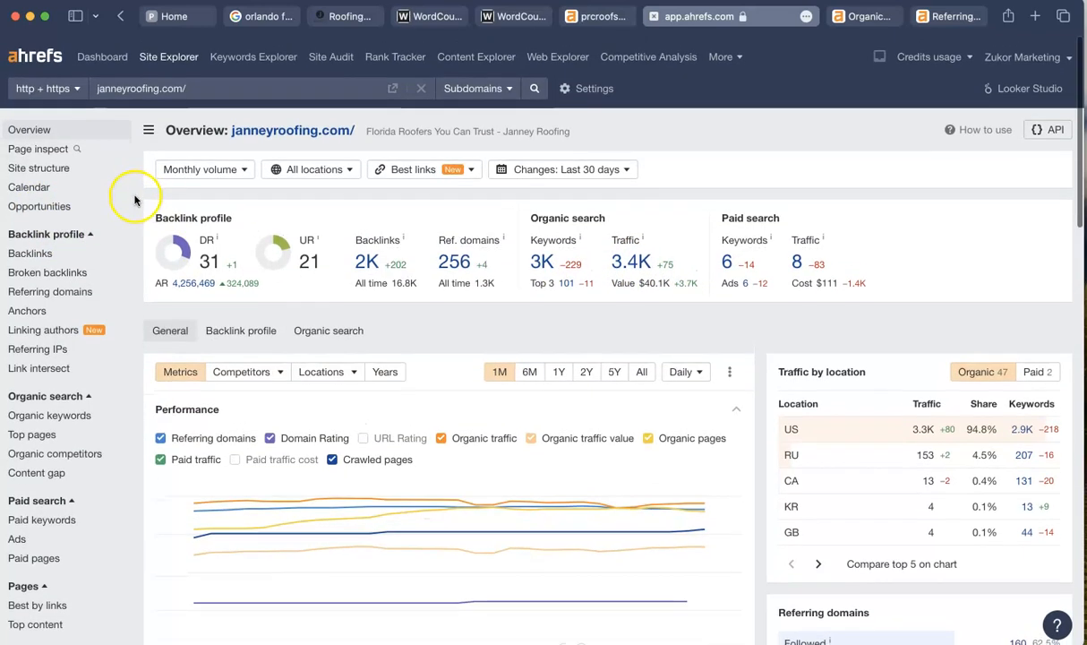
click(134, 98)
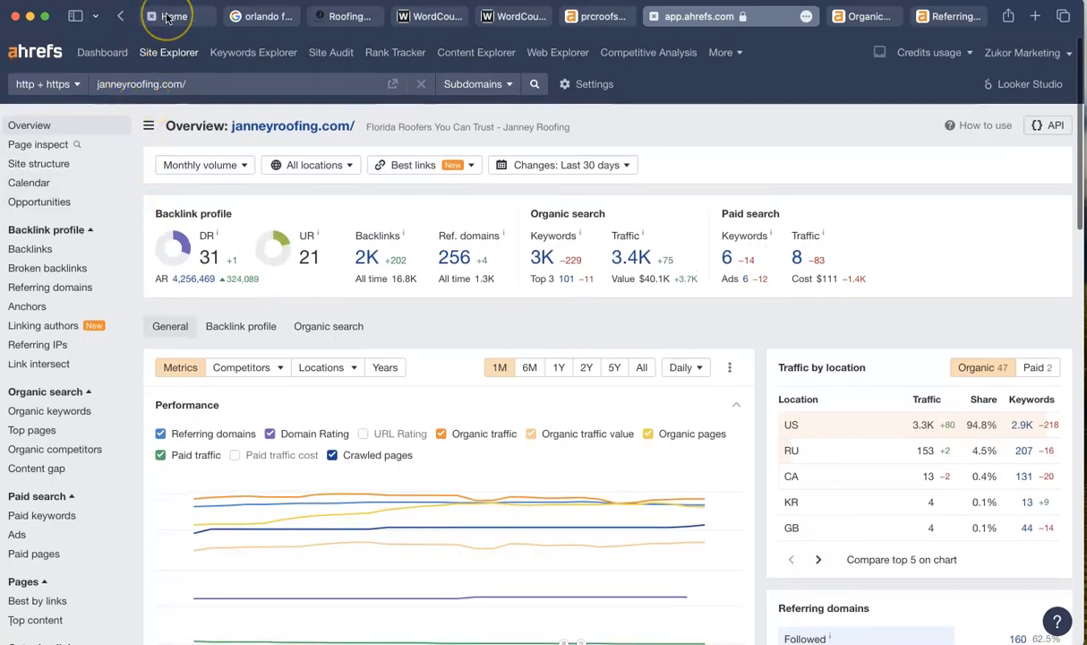
mouse_move(167, 18)
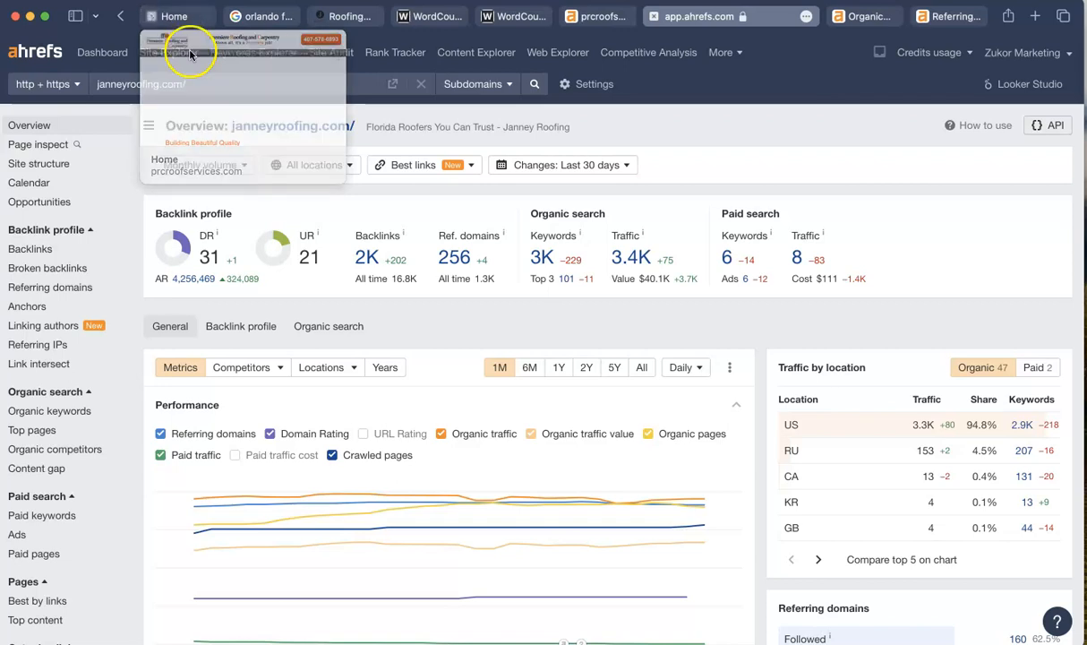
Open the Google results for "orlando fl roofer" and examine the business listings and the top organic results around Janney Roofing.
click(269, 17)
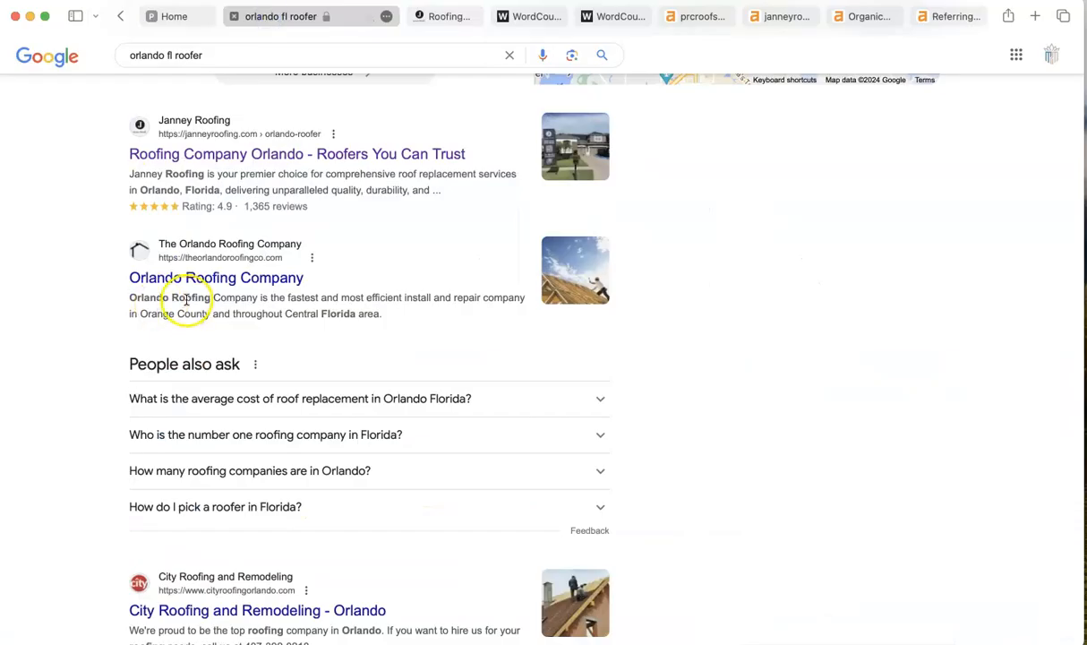
scroll(186, 300, up, 3)
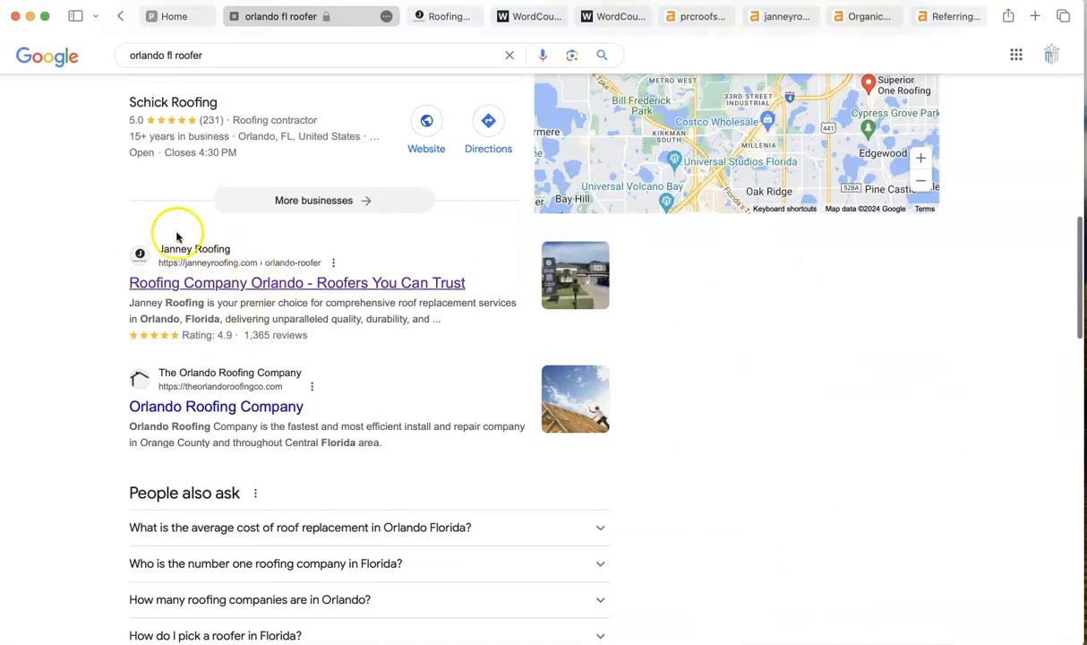
scroll(237, 296, up, 5)
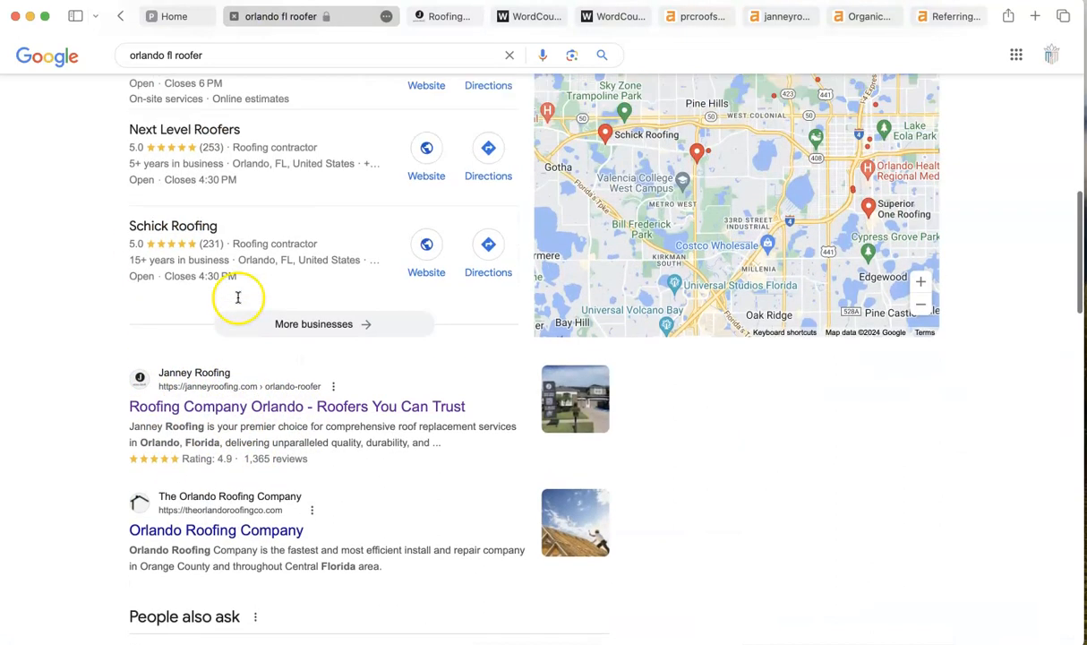
scroll(105, 371, down, 5)
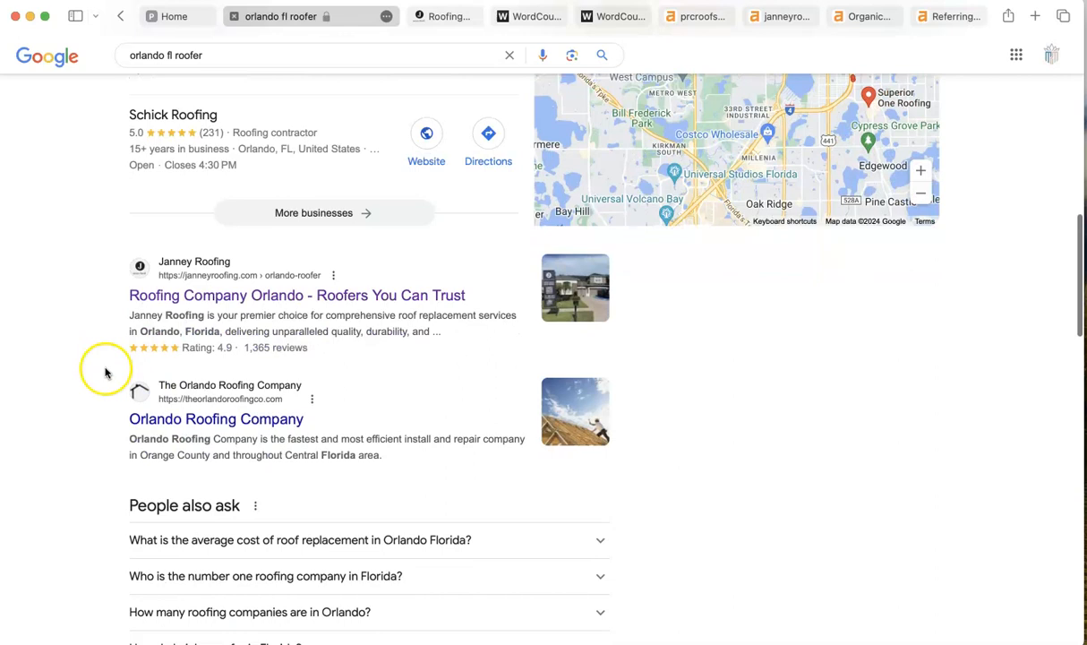
scroll(219, 323, up, 2)
scroll(218, 326, up, 3)
scroll(216, 333, down, 8)
scroll(217, 333, down, 4)
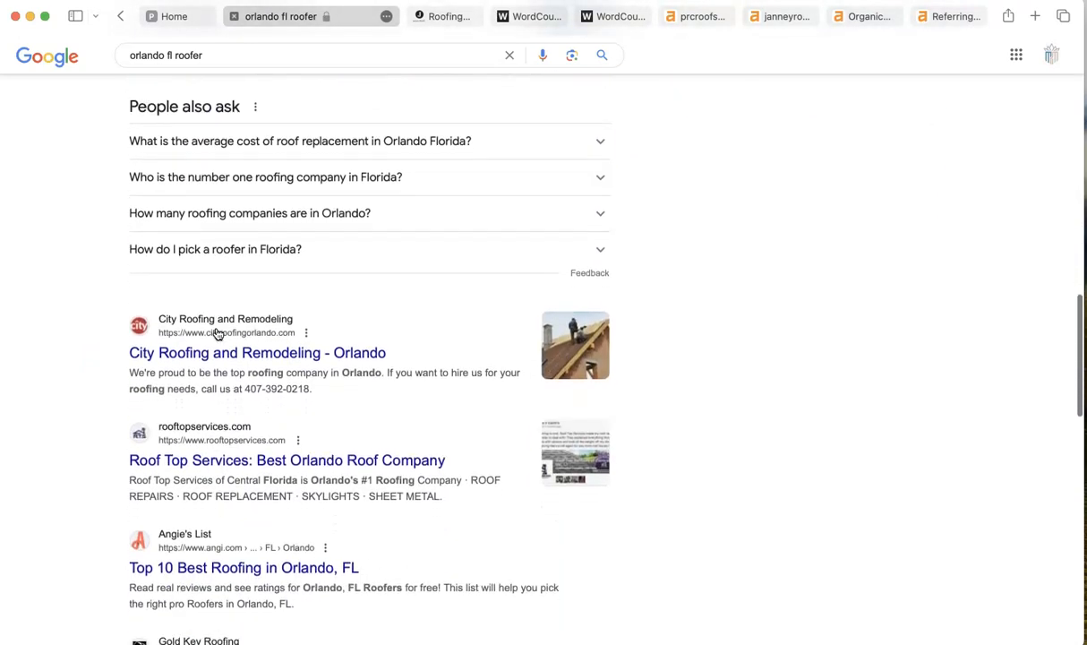
scroll(218, 333, up, 15)
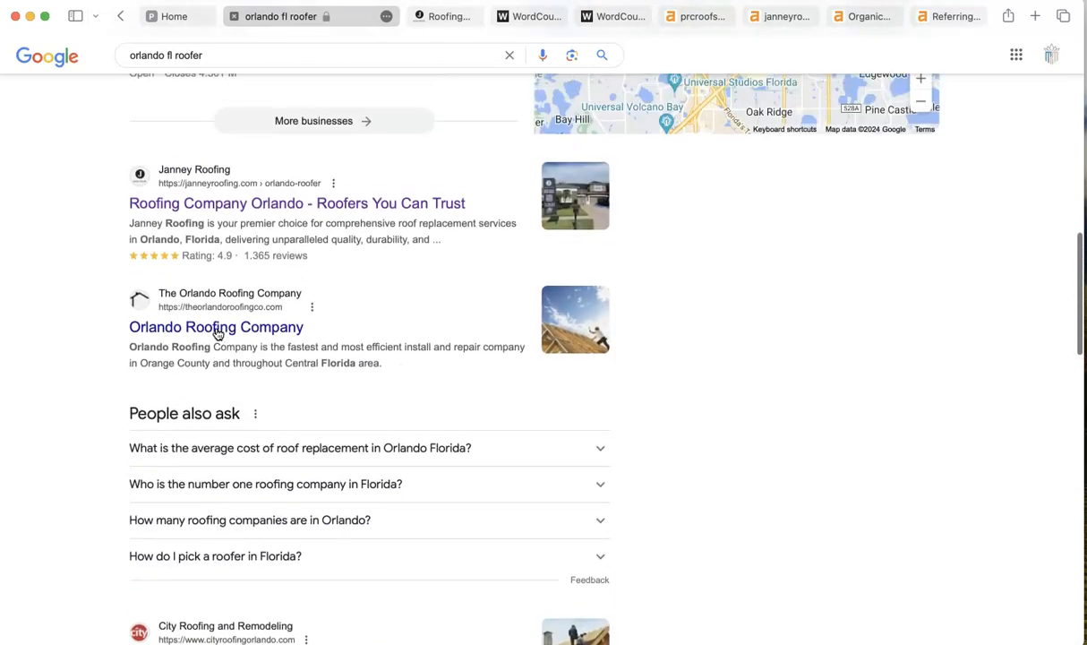
scroll(218, 333, down, 4)
scroll(217, 333, down, 8)
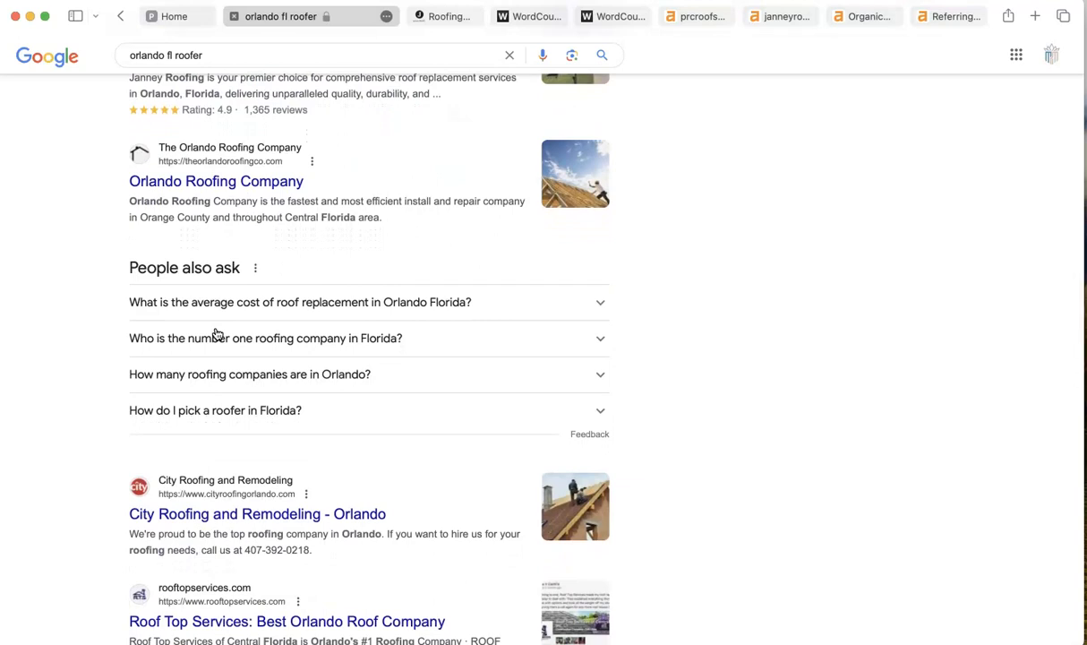
Revisit the Premiere Roofing and Carpentry home page, return to the "orlando fl roofer" results and look for its site down to the related searches.
click(175, 17)
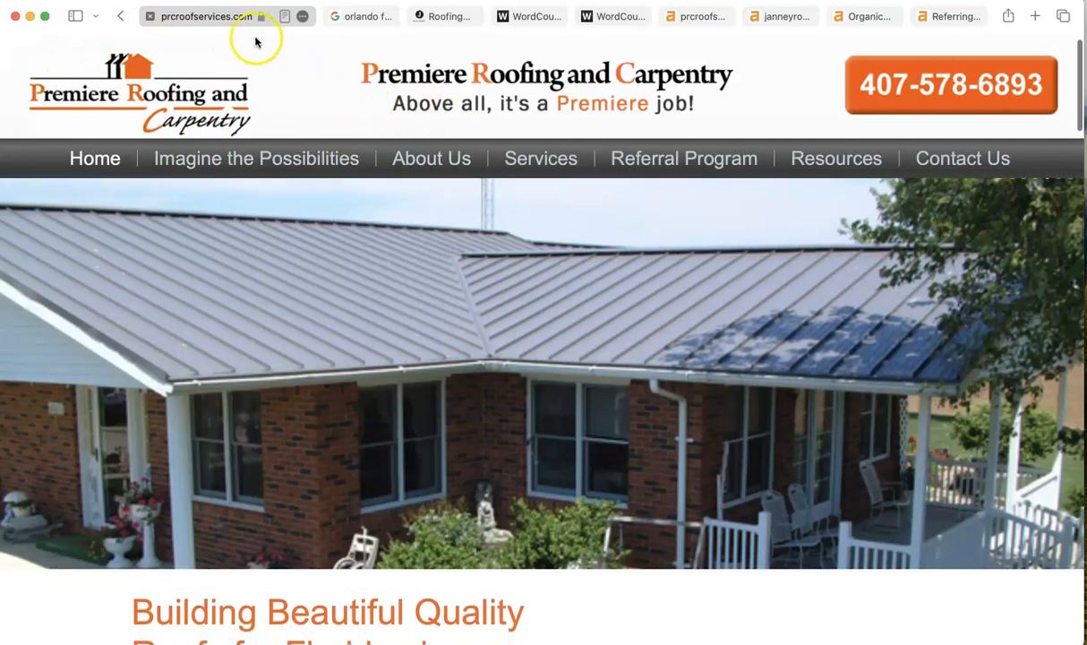
click(357, 17)
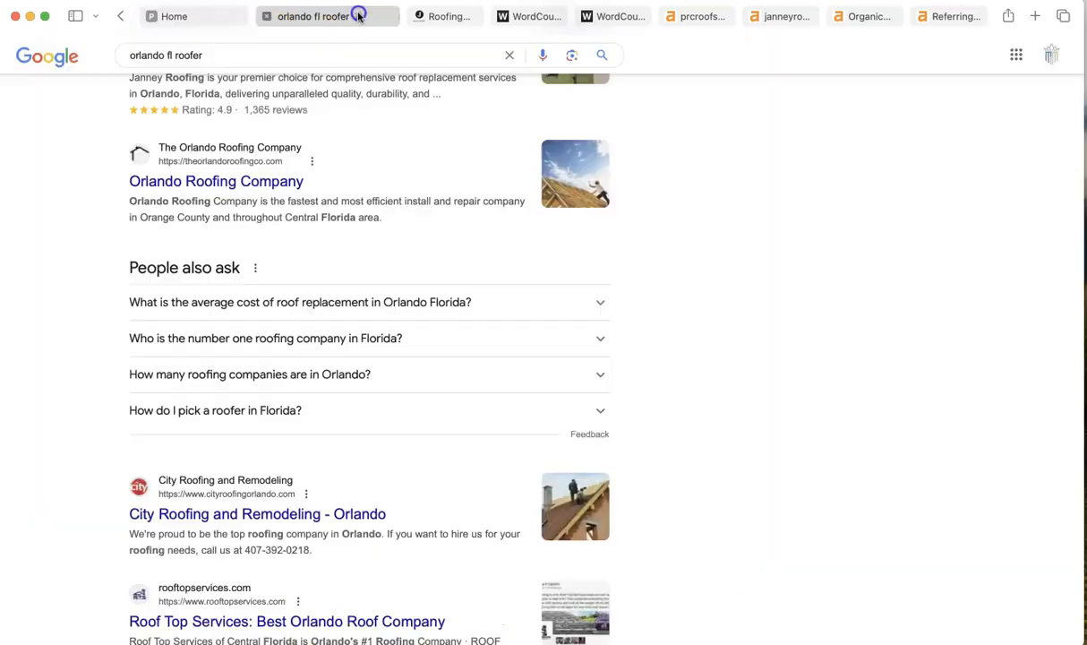
scroll(755, 360, up, 5)
click(757, 359)
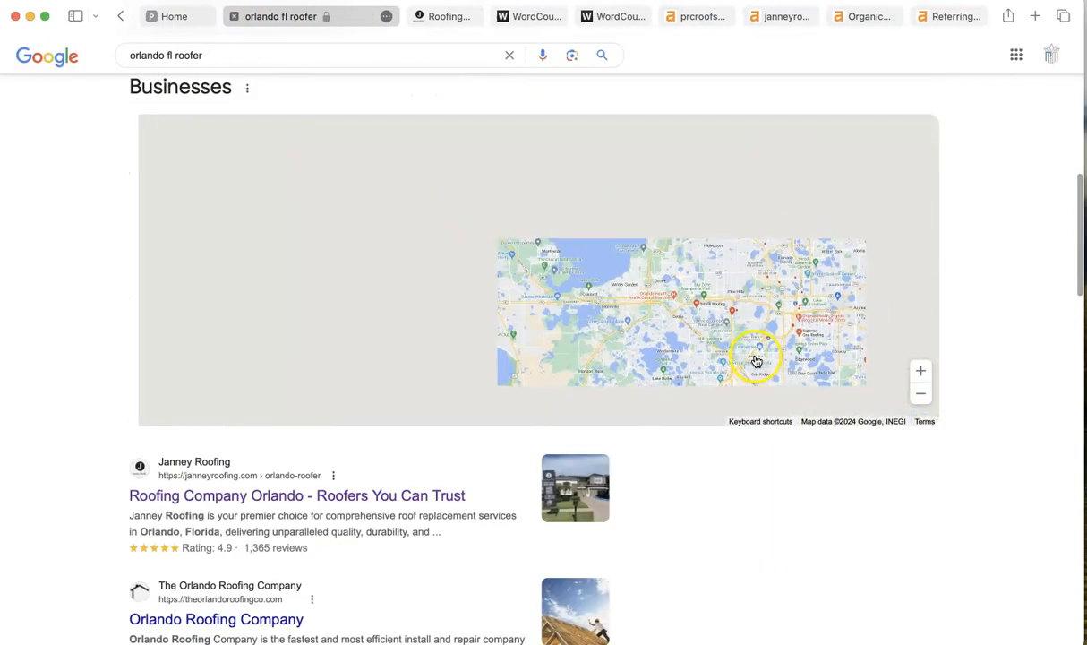
scroll(975, 415, down, 5)
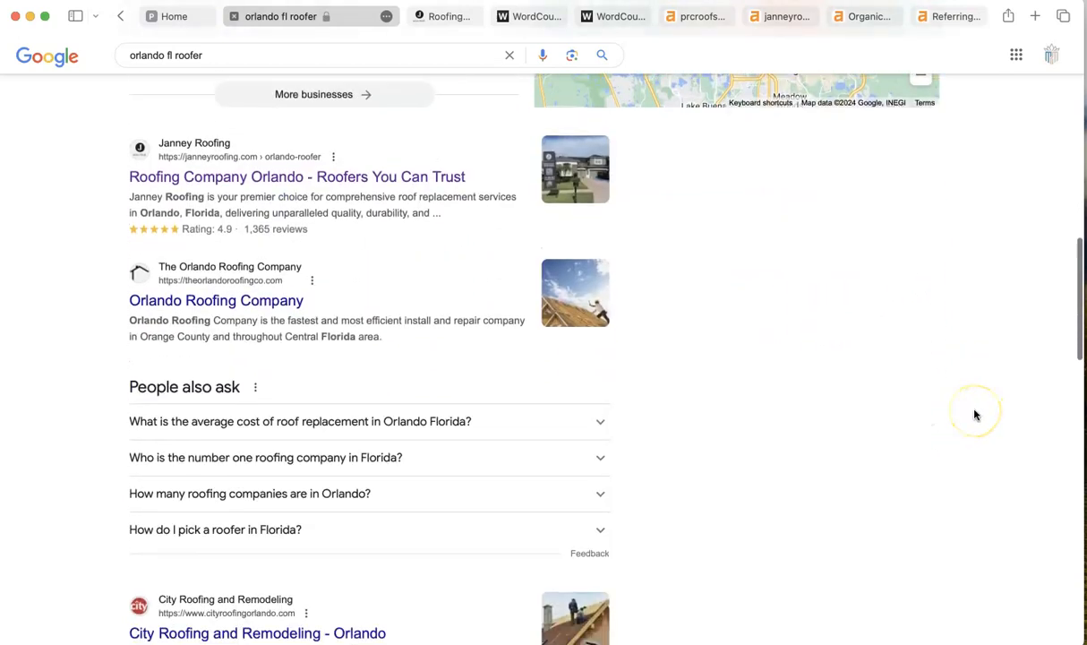
scroll(975, 415, down, 8)
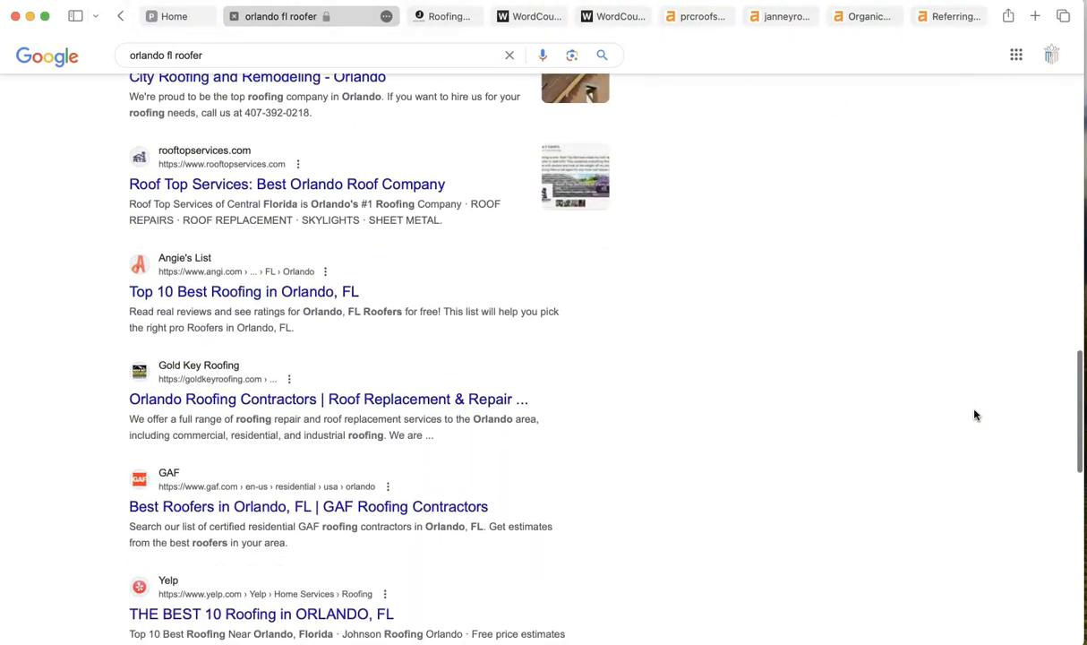
scroll(975, 415, down, 8)
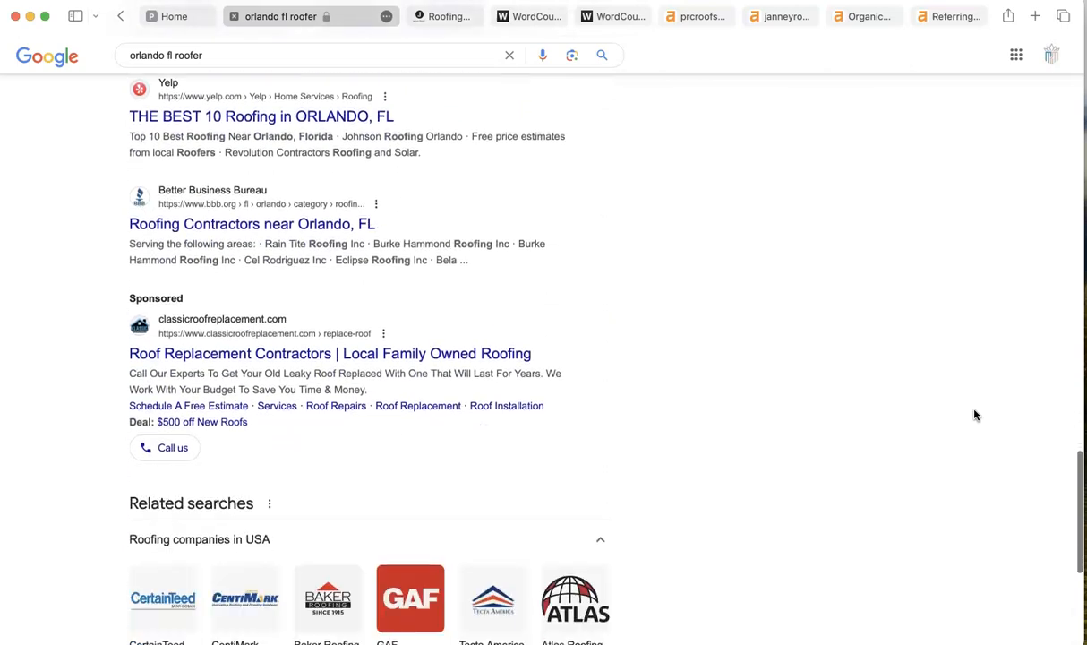
scroll(975, 414, down, 9)
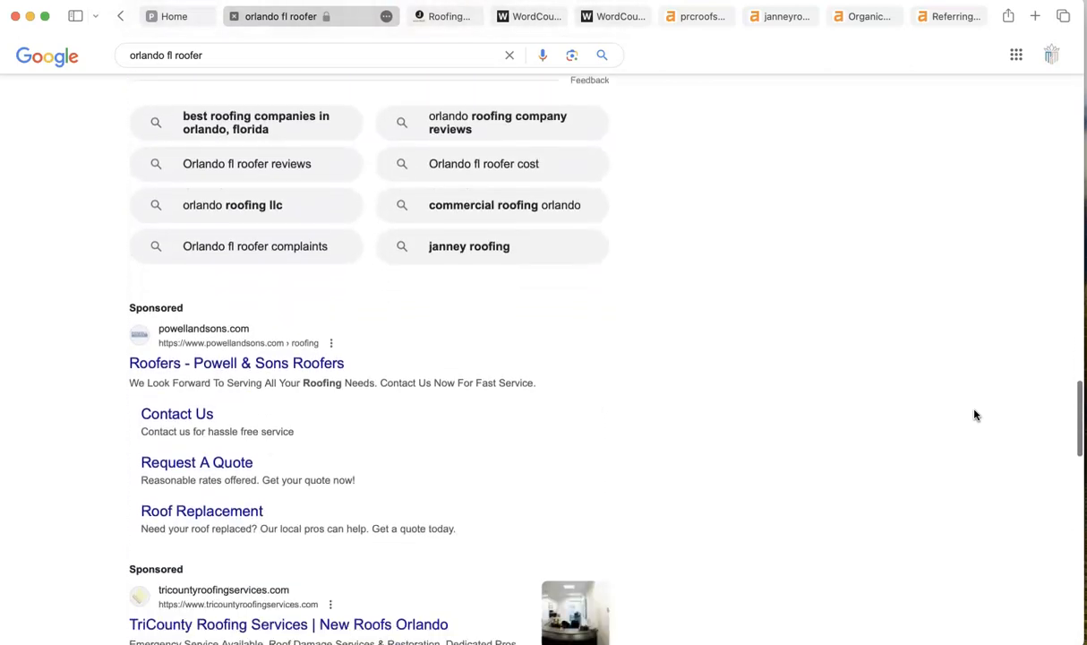
Look for the Premiere Roofing and Carpentry site in the further "orlando fl roofer" results and return to the start of the list.
scroll(975, 415, down, 4)
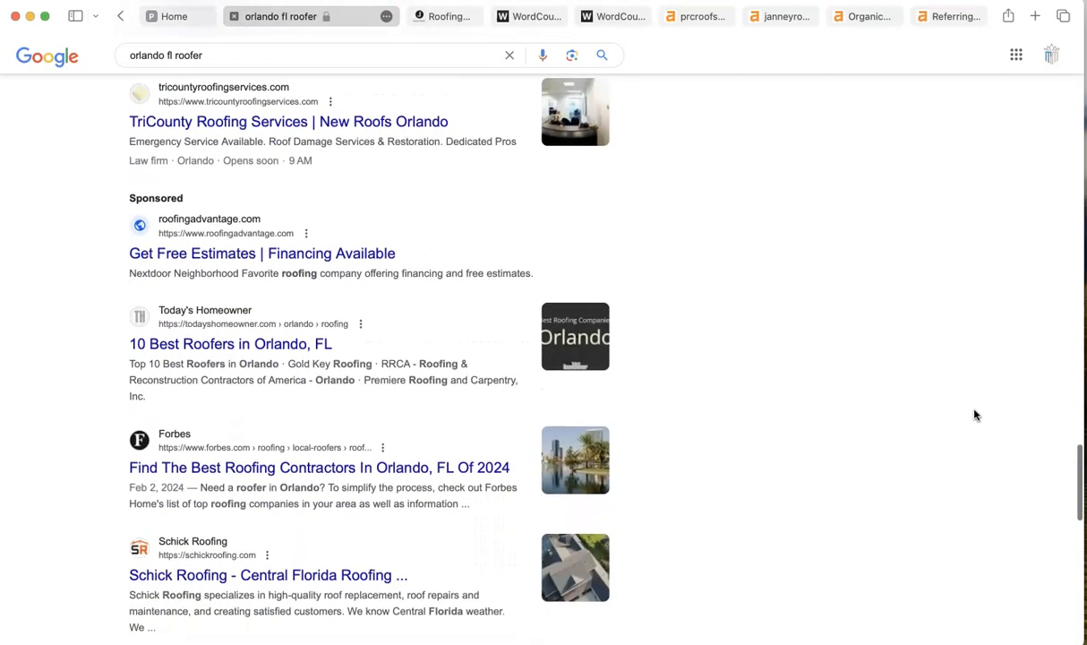
scroll(975, 414, down, 5)
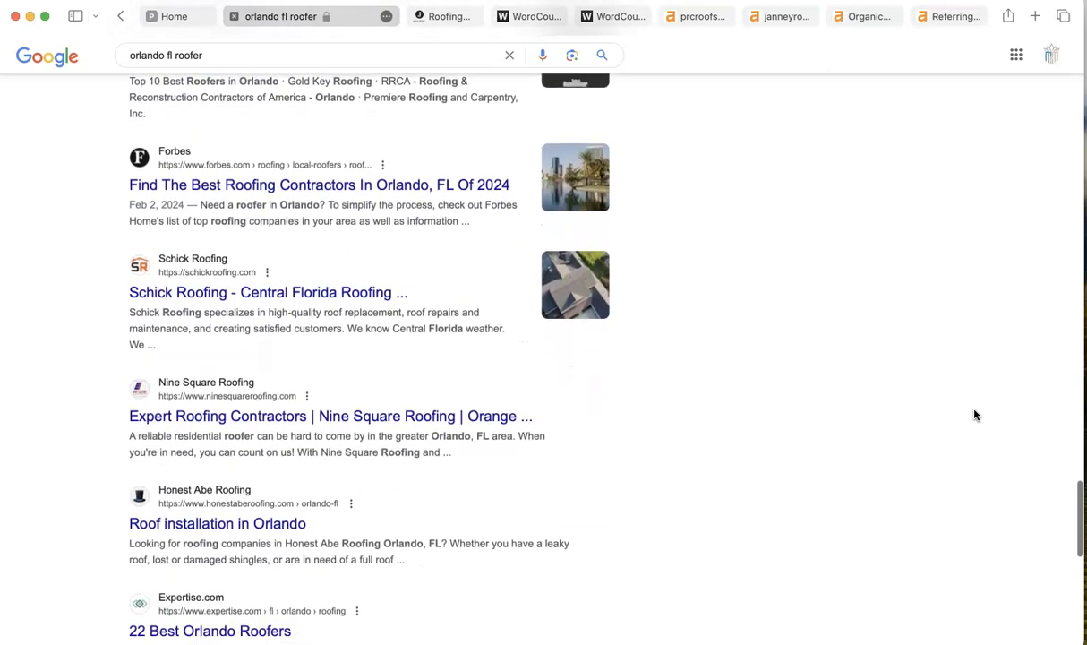
scroll(975, 415, down, 4)
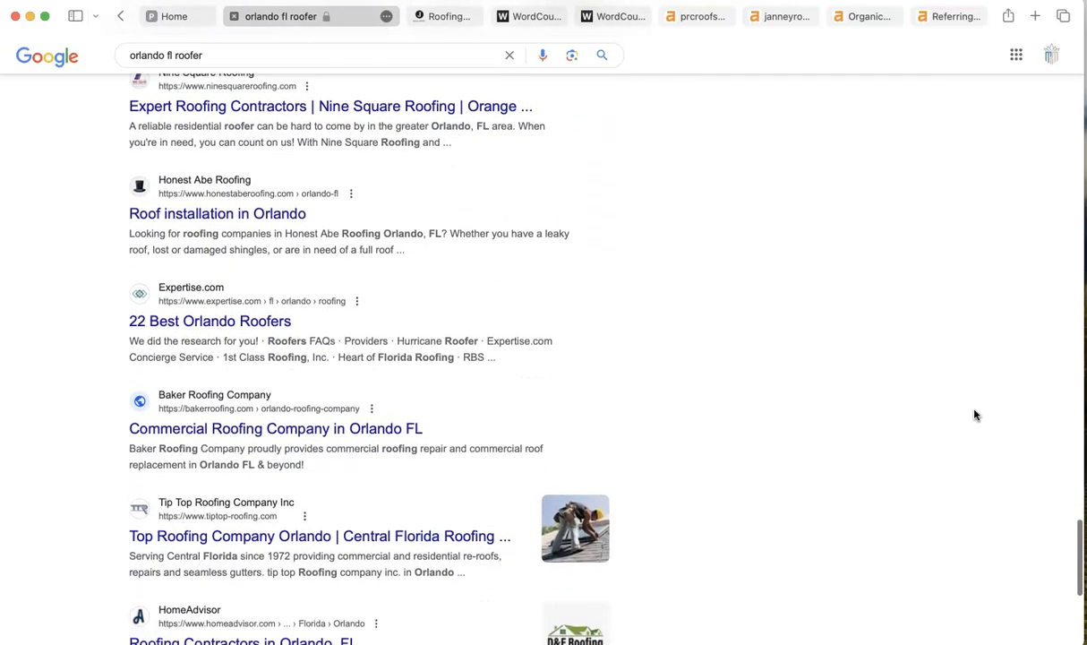
scroll(975, 414, down, 1)
scroll(975, 415, down, 5)
scroll(975, 415, down, 6)
scroll(975, 415, down, 4)
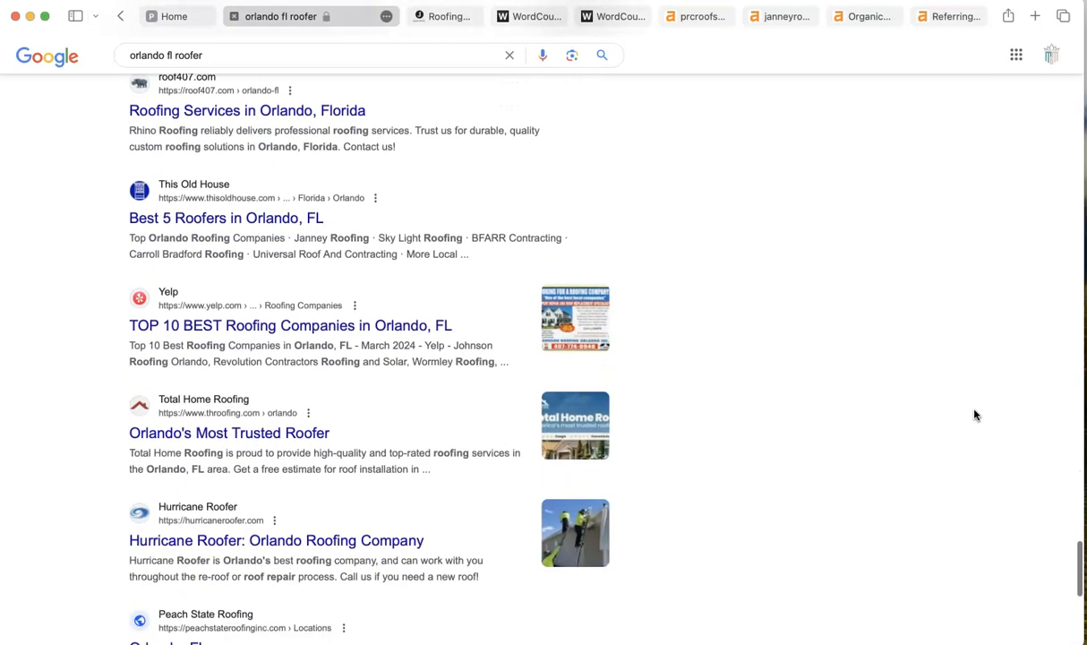
scroll(975, 414, down, 4)
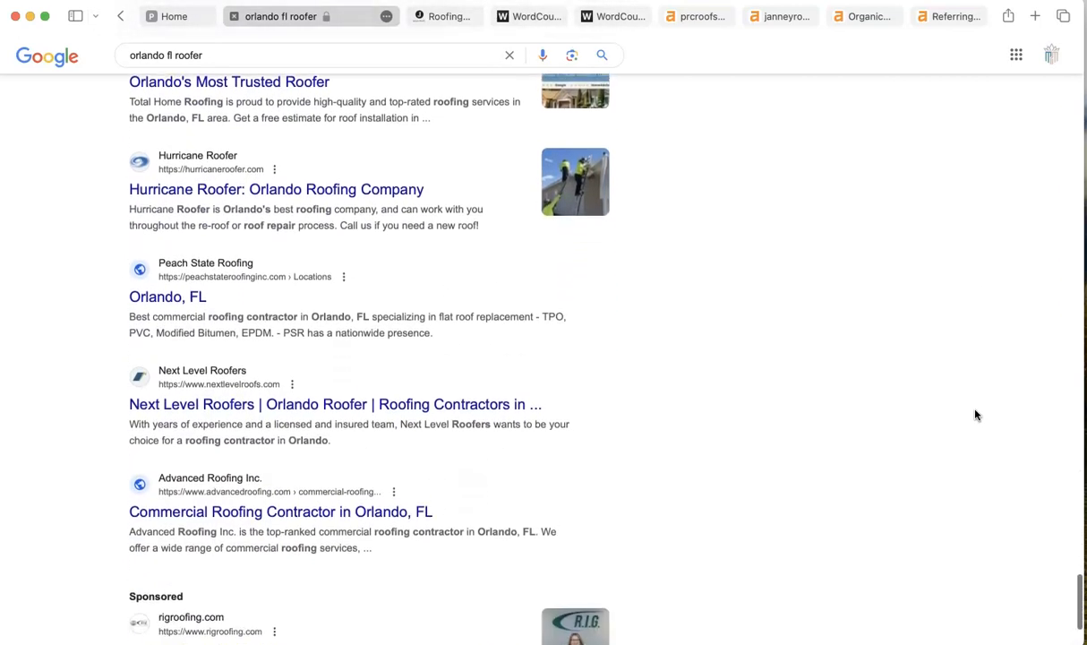
scroll(975, 415, down, 1)
scroll(975, 415, down, 2)
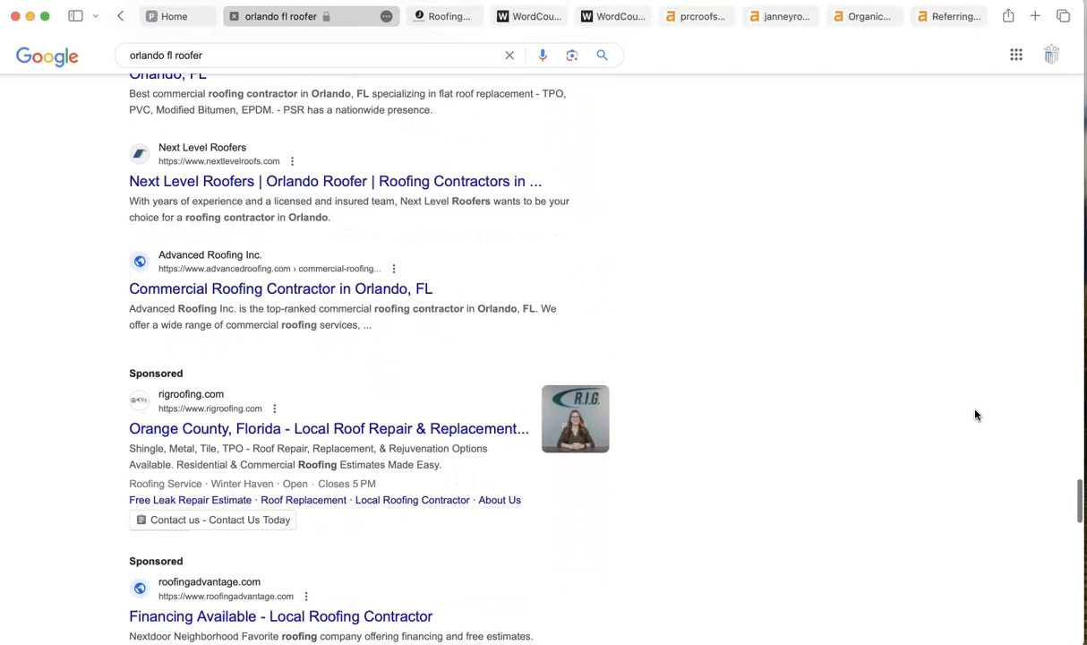
scroll(975, 414, down, 8)
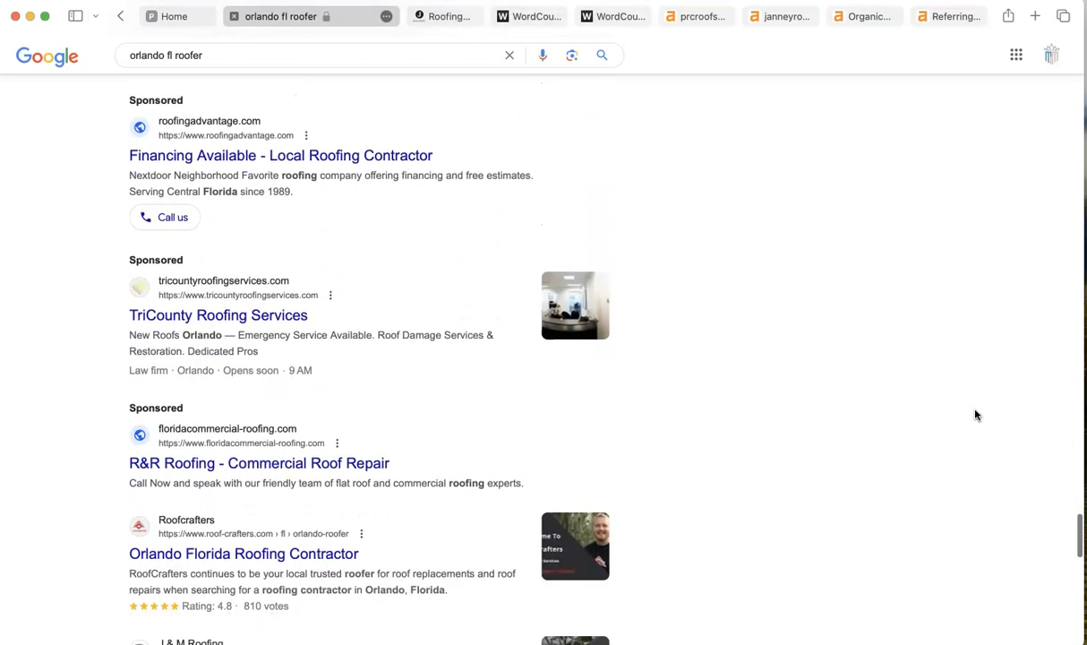
scroll(975, 414, down, 4)
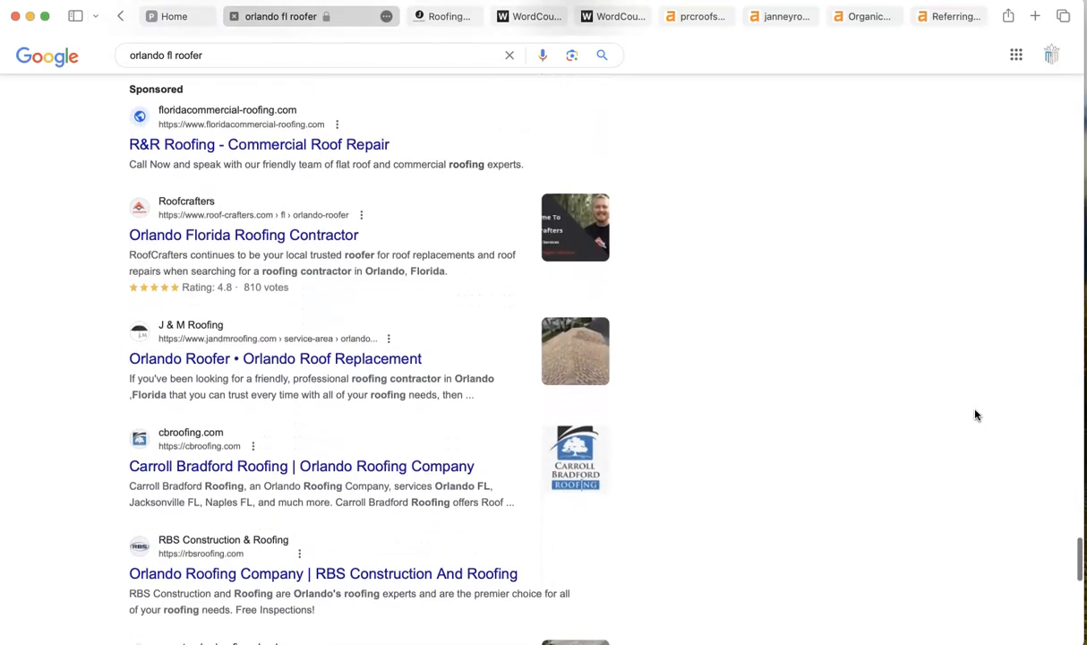
scroll(975, 414, down, 1)
scroll(975, 414, down, 4)
scroll(975, 414, down, 3)
scroll(975, 414, down, 5)
scroll(975, 414, down, 7)
scroll(975, 415, down, 5)
scroll(975, 415, down, 4)
scroll(975, 415, down, 10)
scroll(975, 414, up, 20)
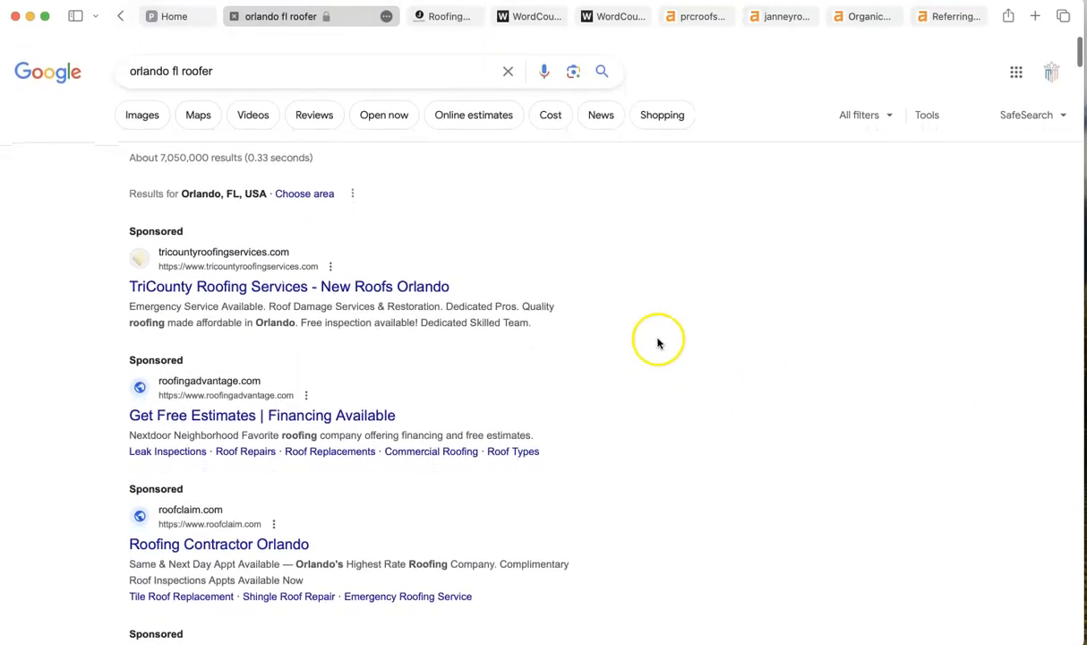
Examine the business listings and the first organic results, including Janney Roofing, in the "orlando fl roofer" results.
scroll(78, 325, down, 7)
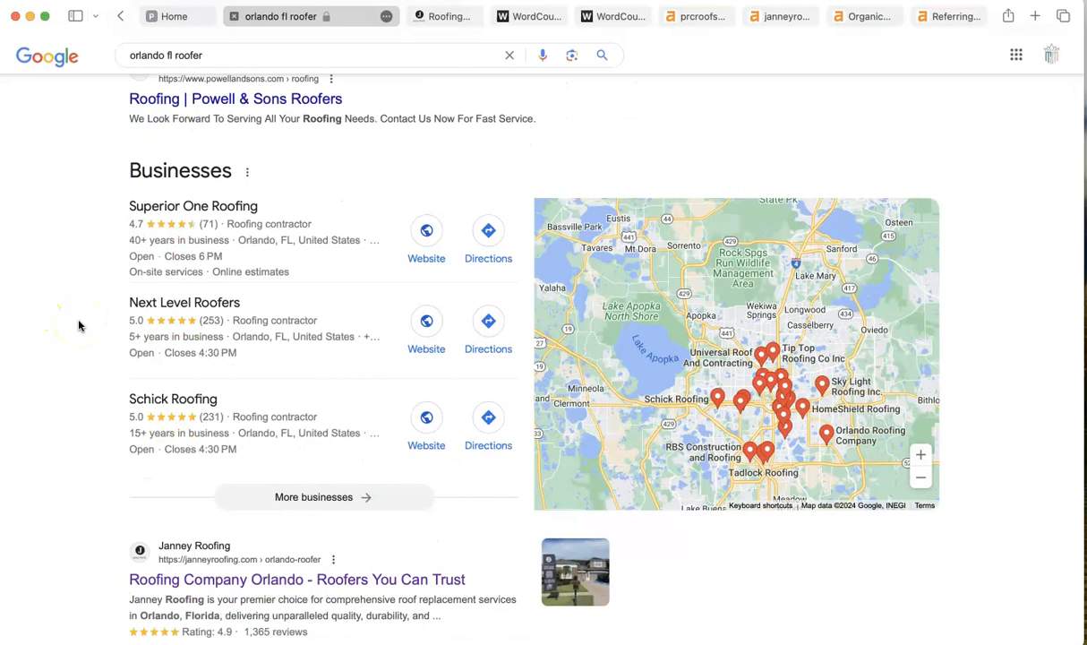
scroll(93, 292, down, 1)
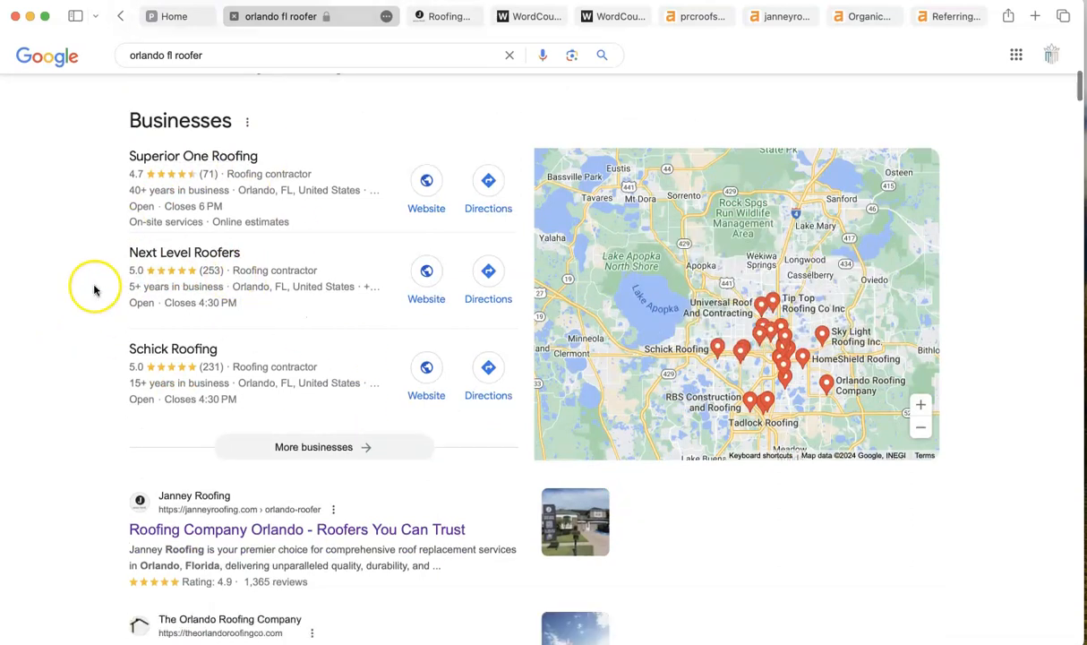
scroll(93, 290, down, 4)
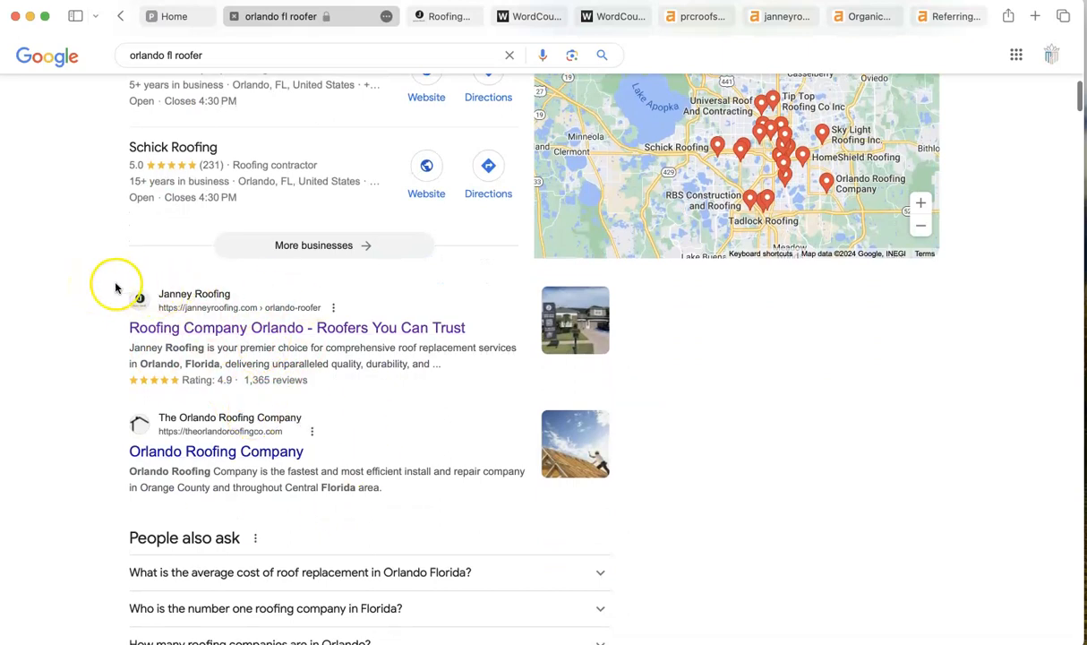
scroll(73, 294, up, 2)
scroll(71, 295, up, 3)
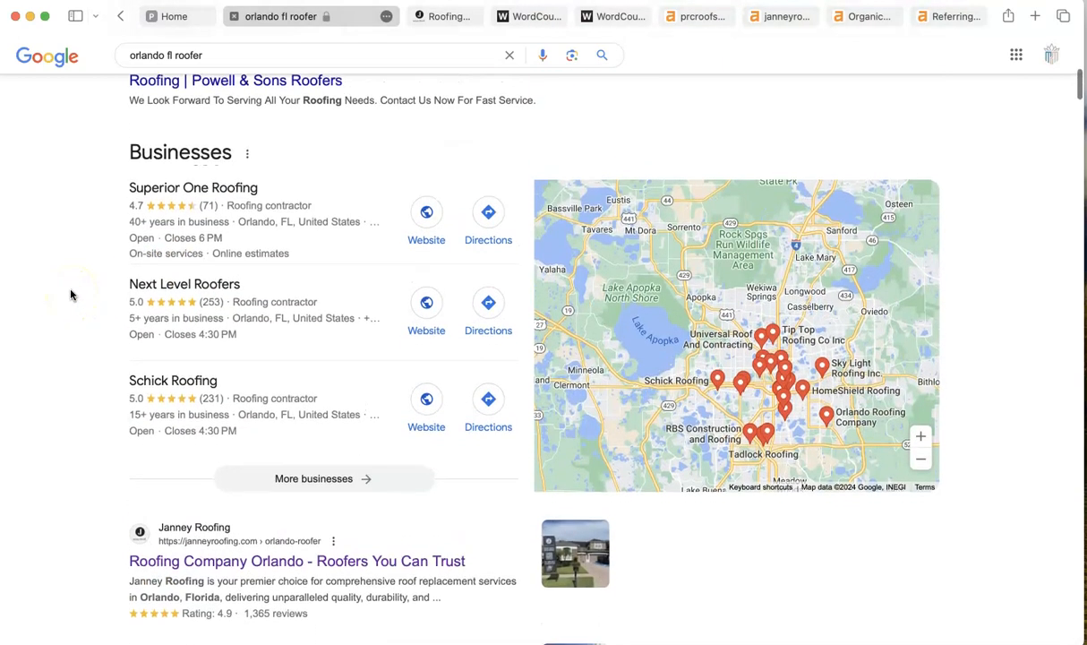
scroll(71, 294, down, 4)
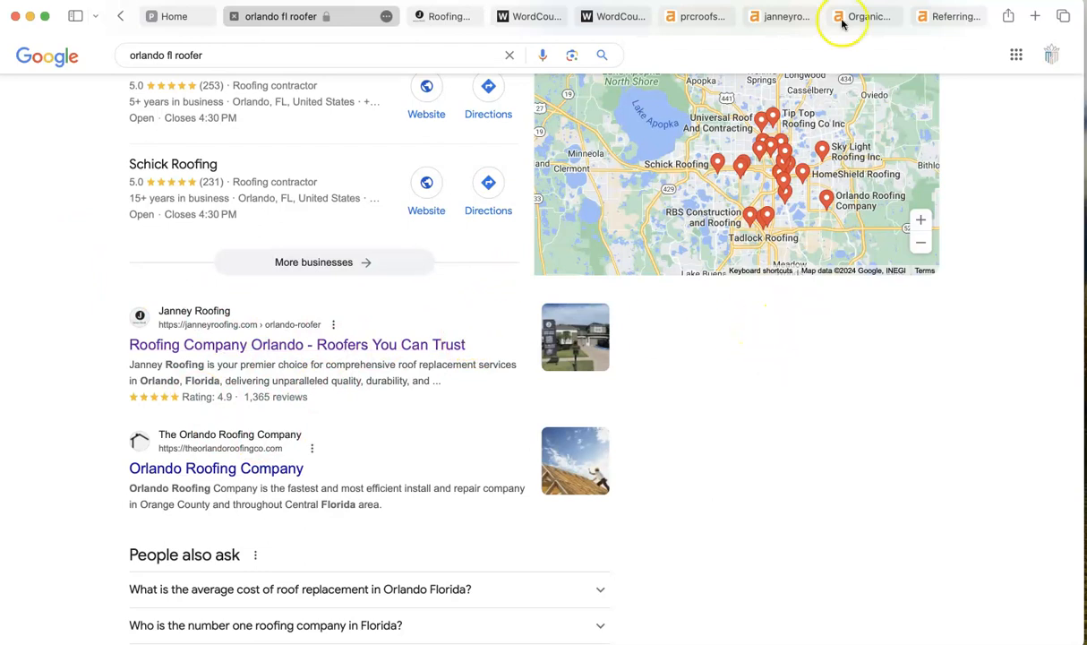
Review the Ahrefs overview of prcroofservices.com and return to the Premiere Roofing and Carpentry home page.
click(713, 15)
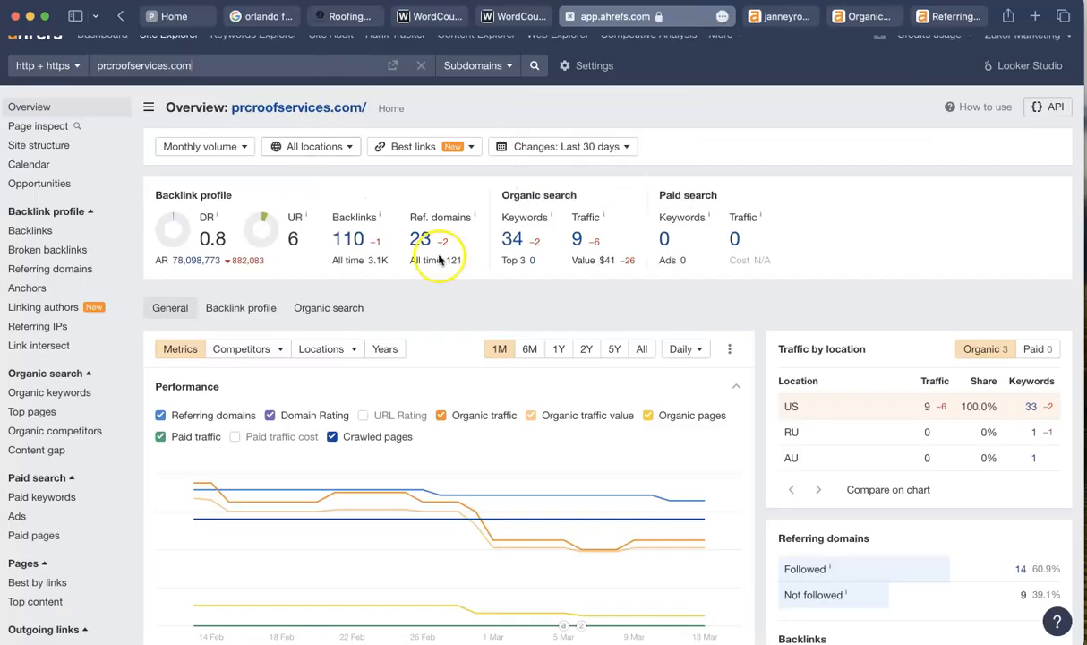
click(163, 16)
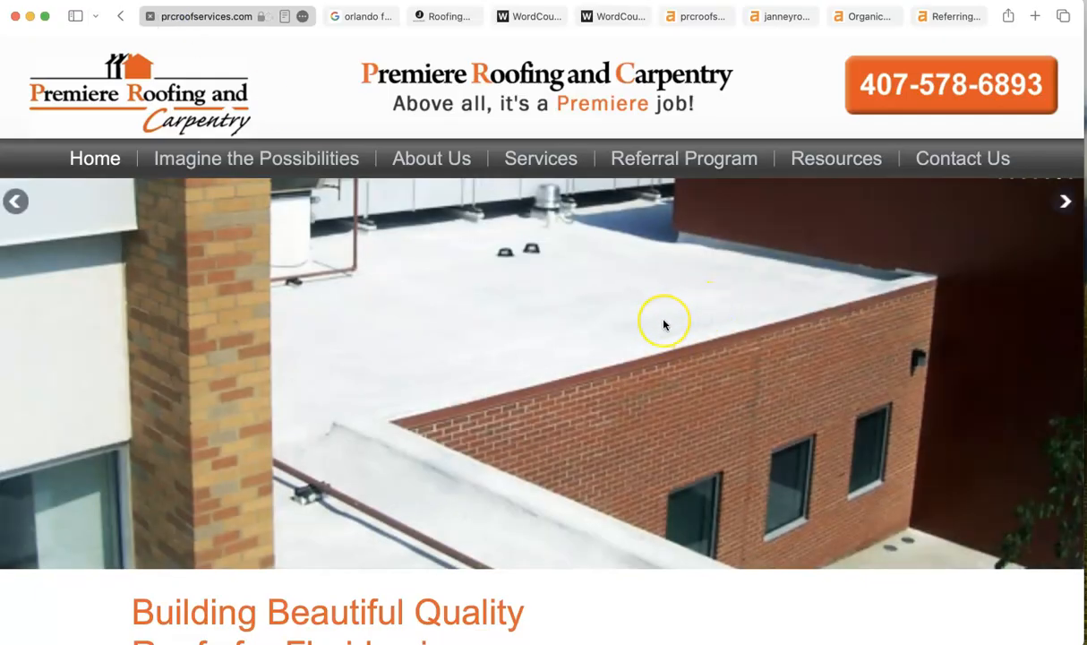
scroll(663, 324, down, 1)
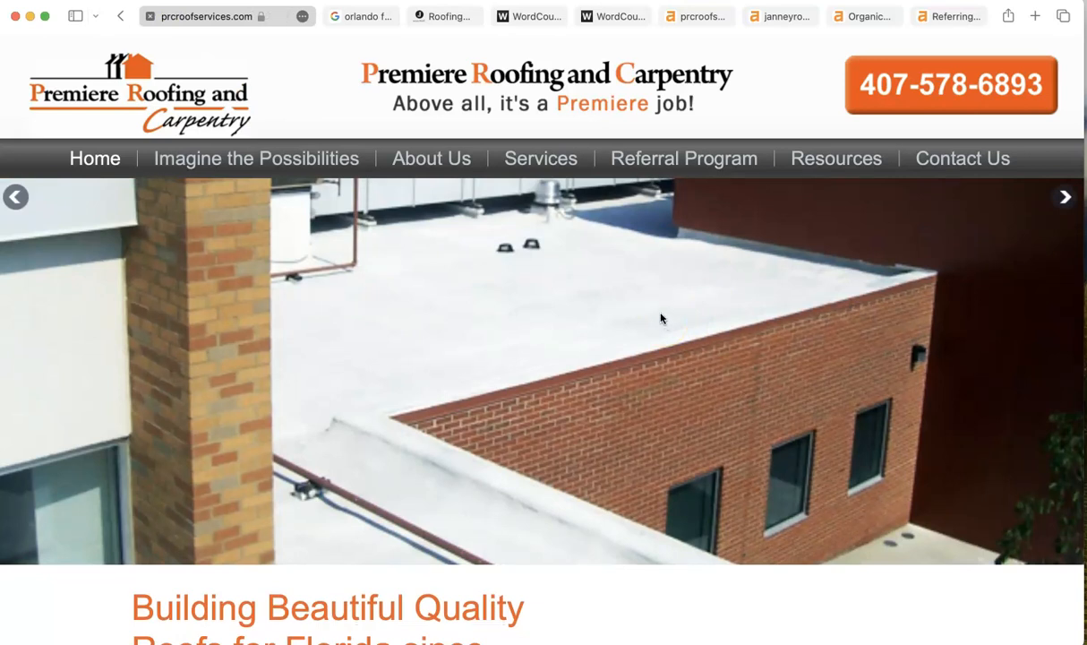
click(651, 365)
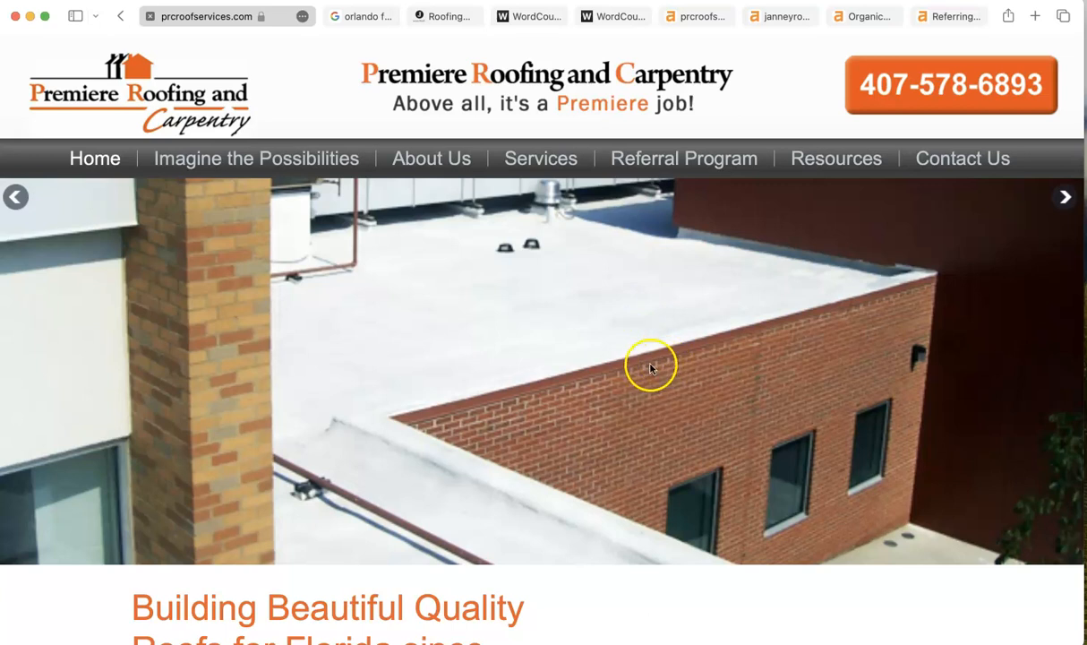